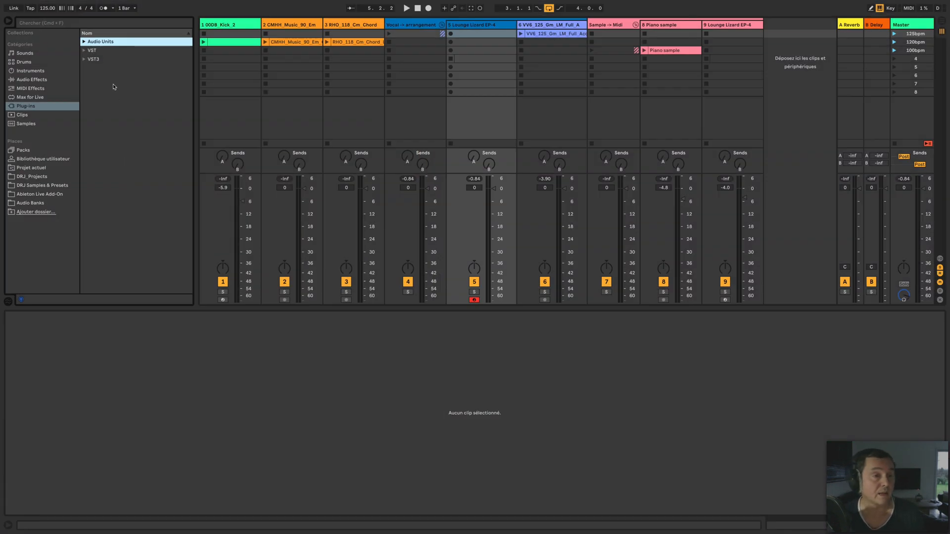
- Load the Mixed In Key SE Audio Unit from the Mixed In Key folder onto the Master track and reposition its window
left_click(84, 42)
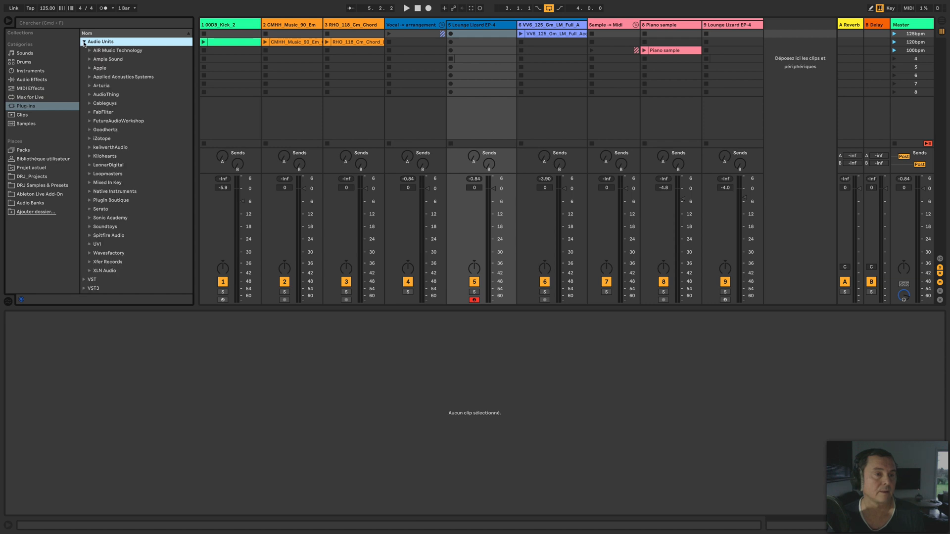
left_click(89, 183)
left_click(123, 227)
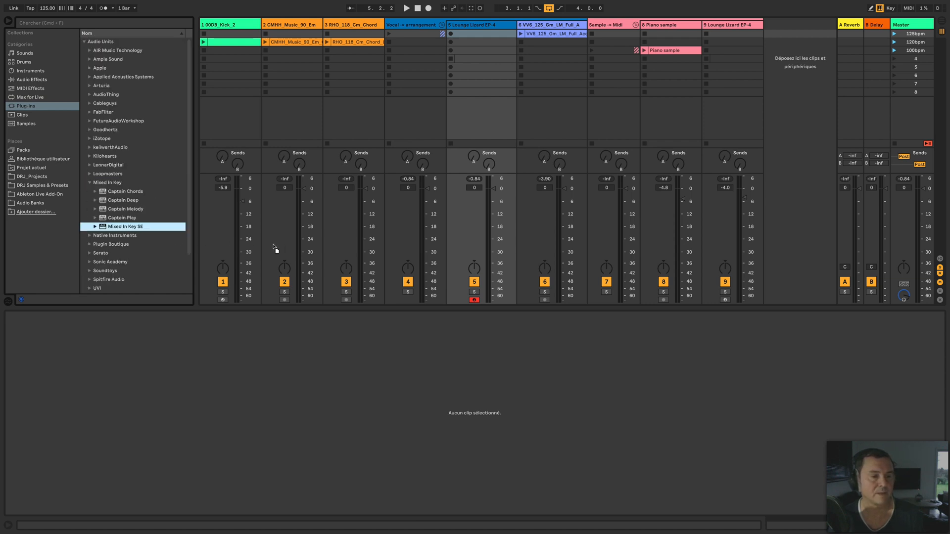
left_click(913, 26)
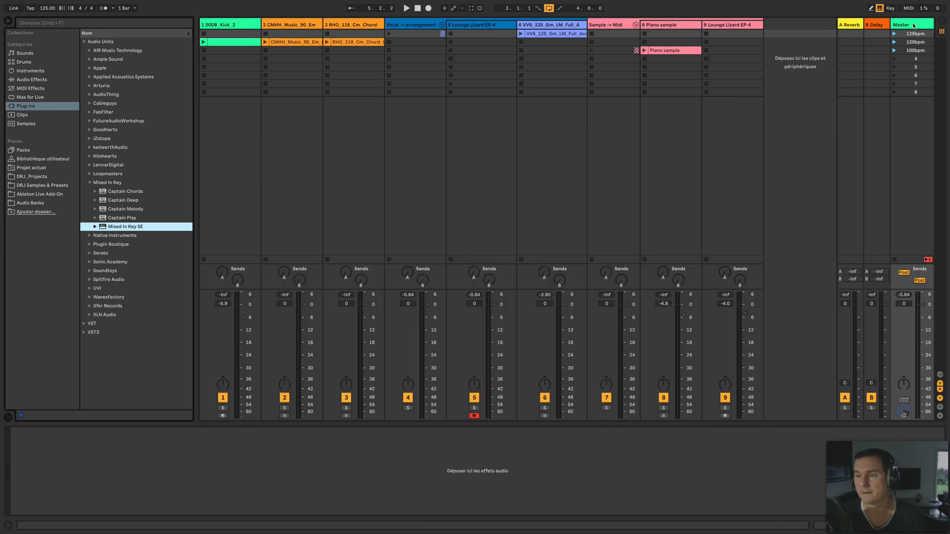
left_click_drag(420, 50, 601, 67)
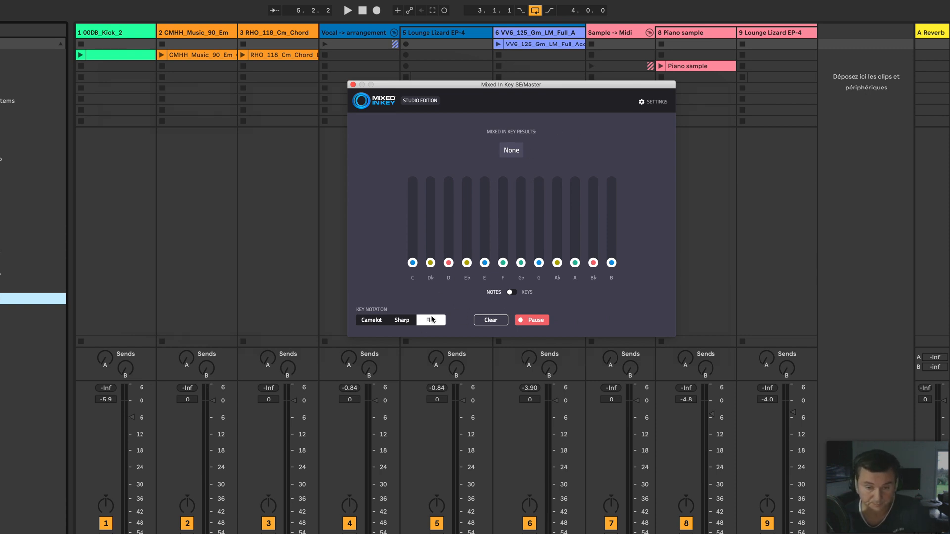
- Compare the plug-in's Notes and Keys displays, returning to the Notes display
left_click(513, 294)
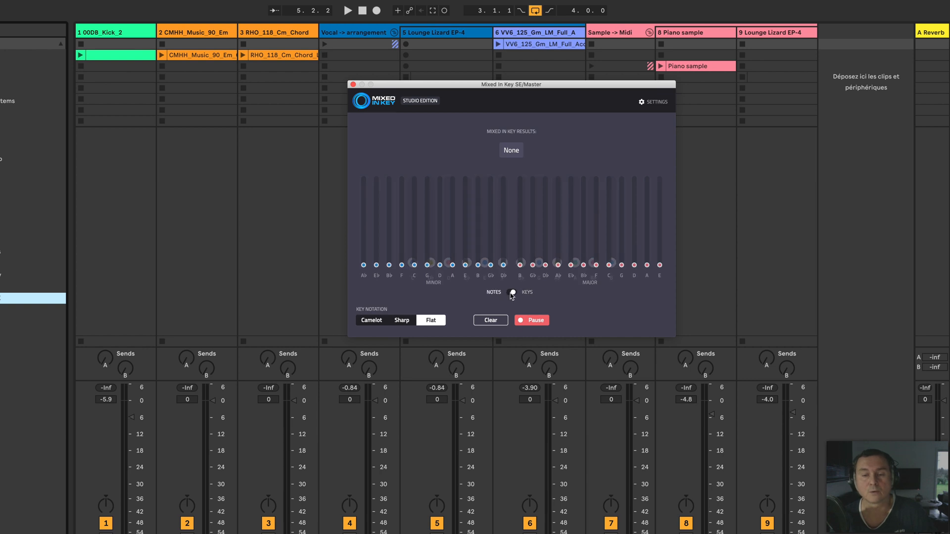
left_click(512, 294)
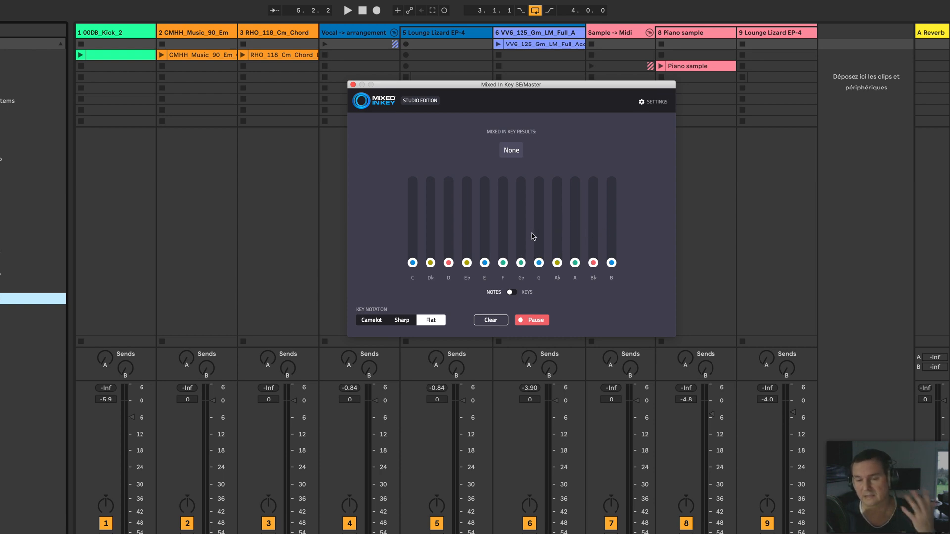
left_click(513, 293)
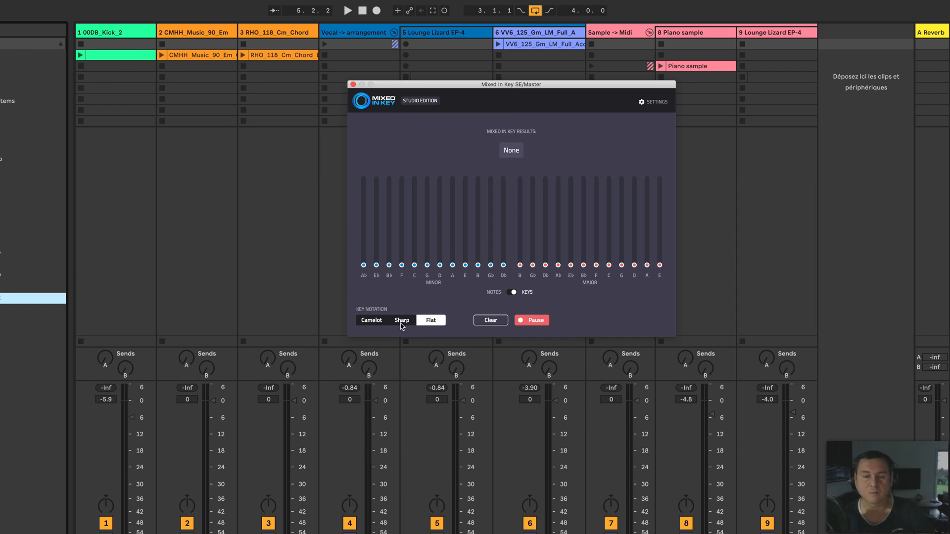
left_click(506, 293)
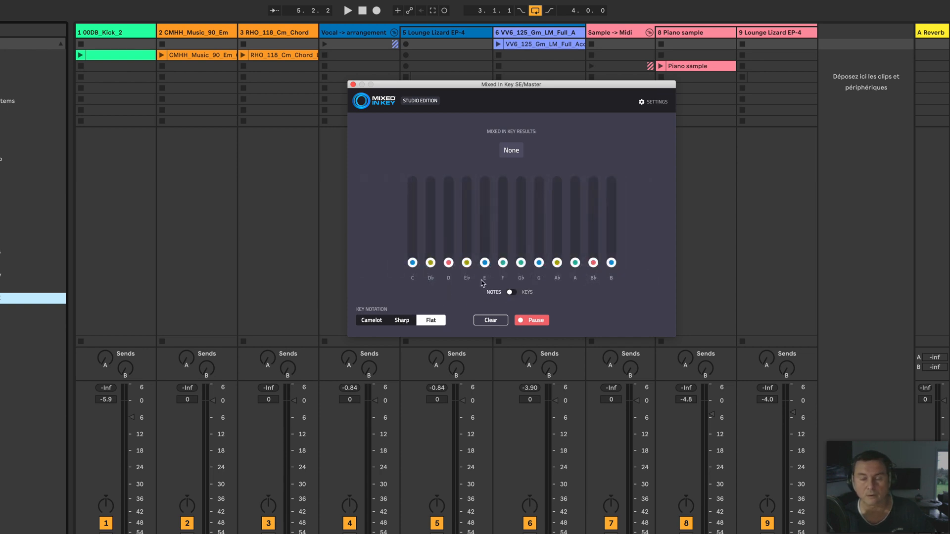
- Try the Sharp and Camelot key notations in Mixed In Key, ending with Sharp selected
left_click(405, 322)
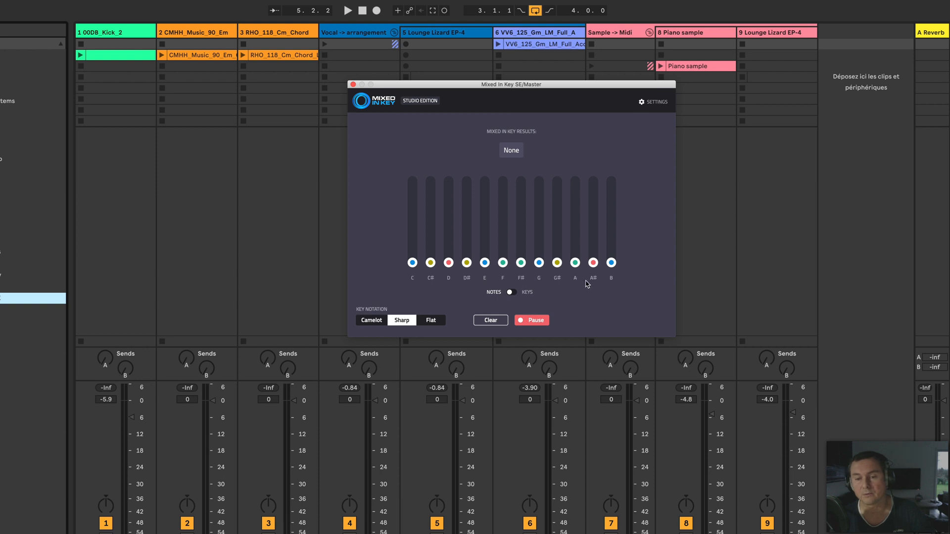
left_click(373, 322)
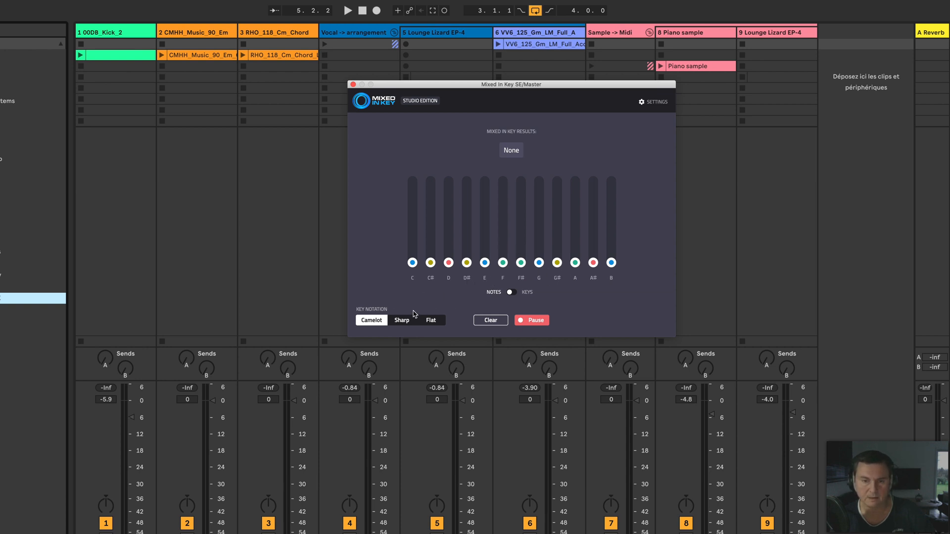
left_click(401, 324)
left_click(376, 323)
left_click(405, 321)
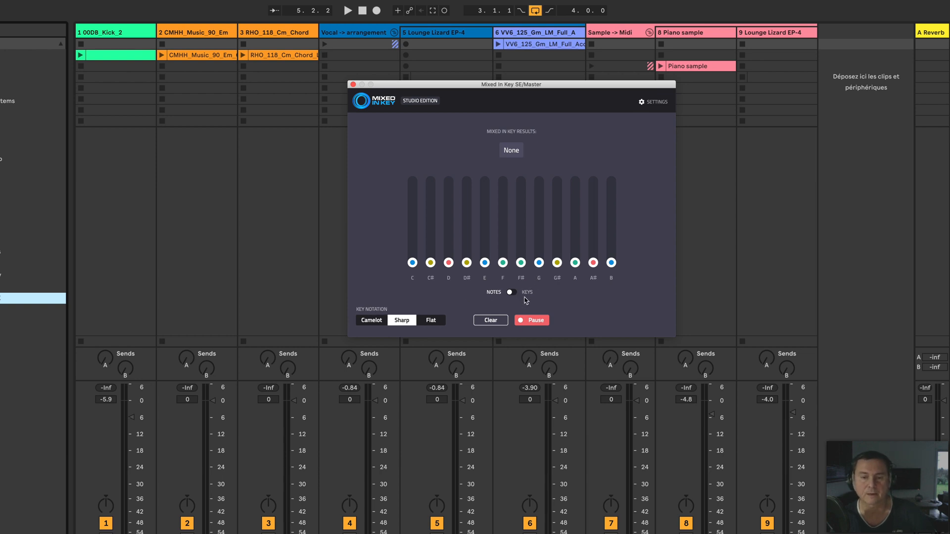
- Clear the key results, pause and resume capturing, and close the Master track's Mixed In Key window
left_click(491, 323)
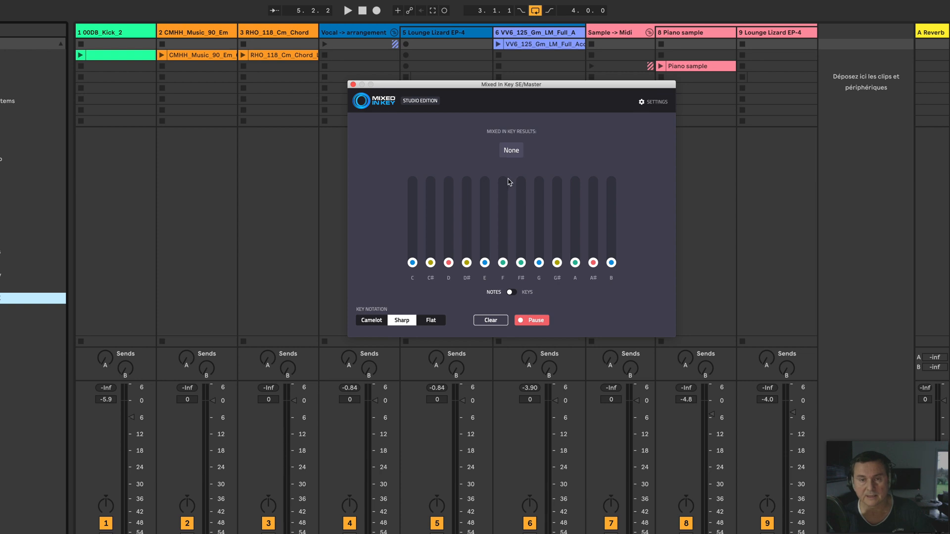
left_click(536, 321)
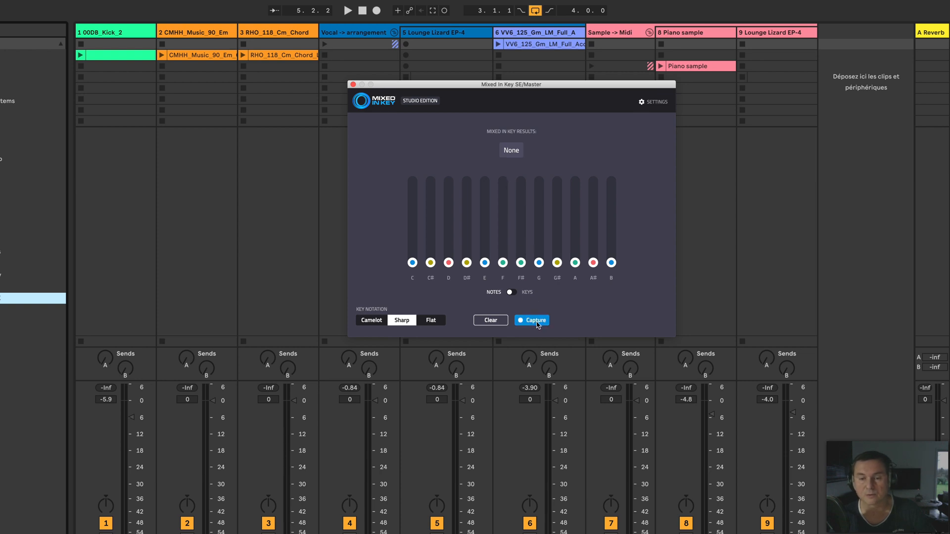
left_click(535, 321)
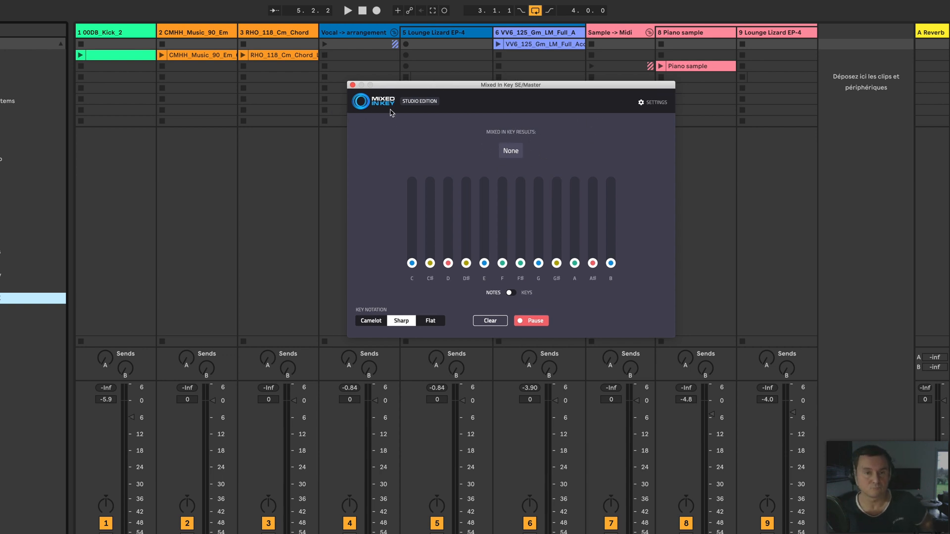
left_click(353, 85)
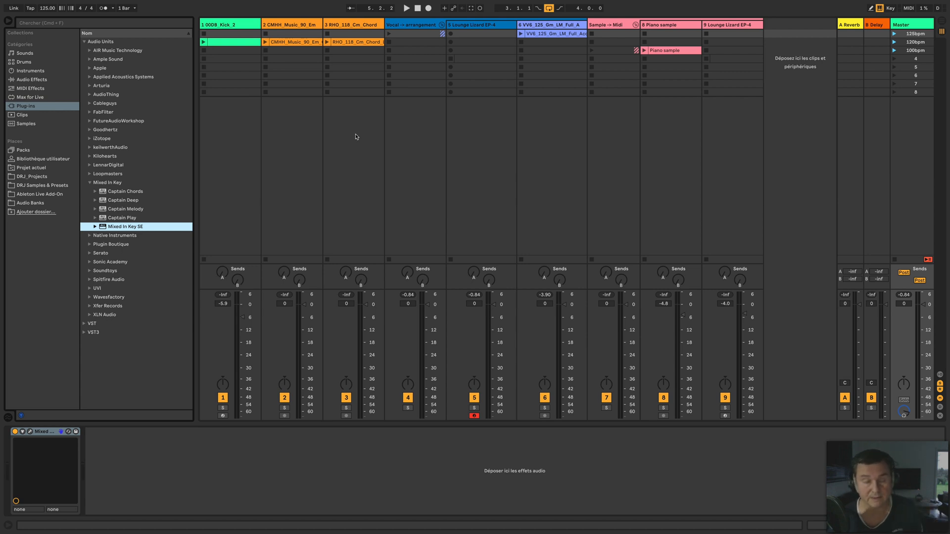
- Play the RHO_118_Cm_Chord clip for key analysis and compare its results in the Keys and Notes displays
left_click(347, 42)
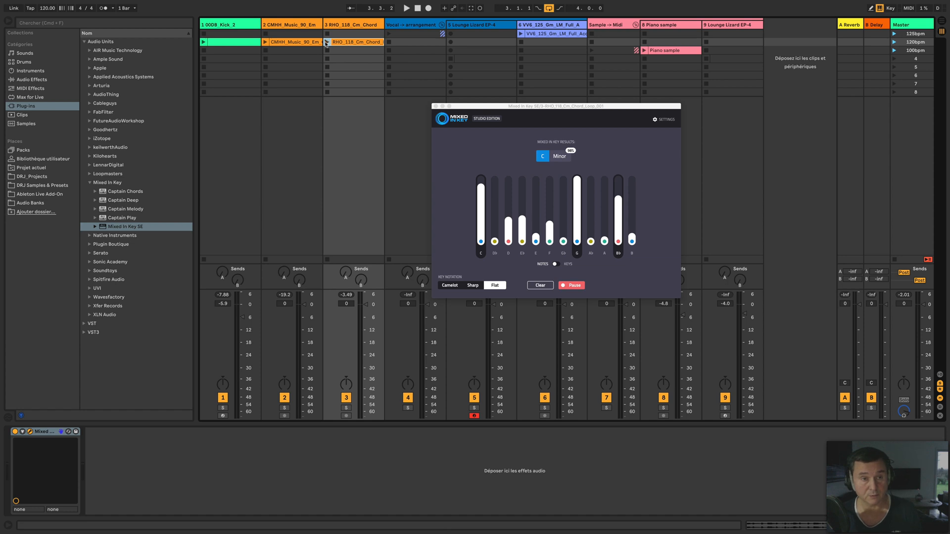
left_click(327, 42)
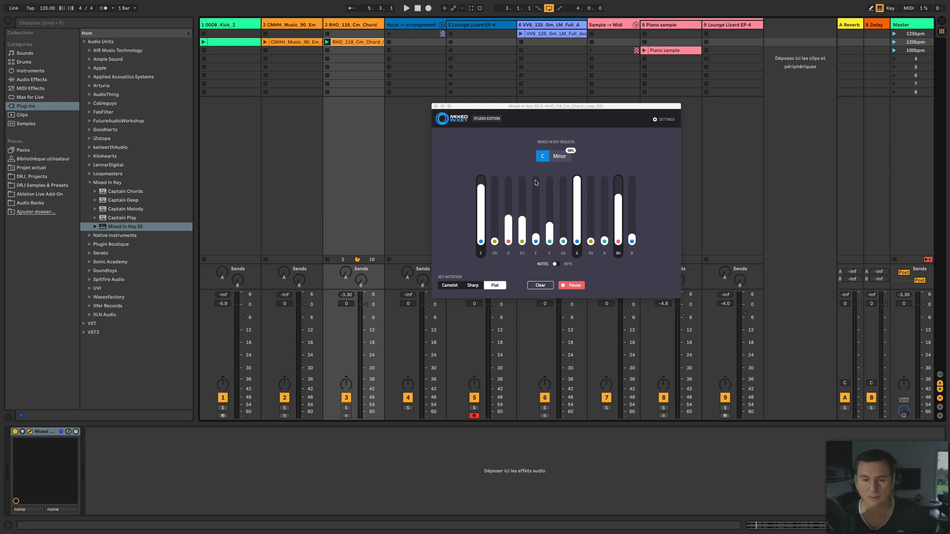
left_click(561, 265)
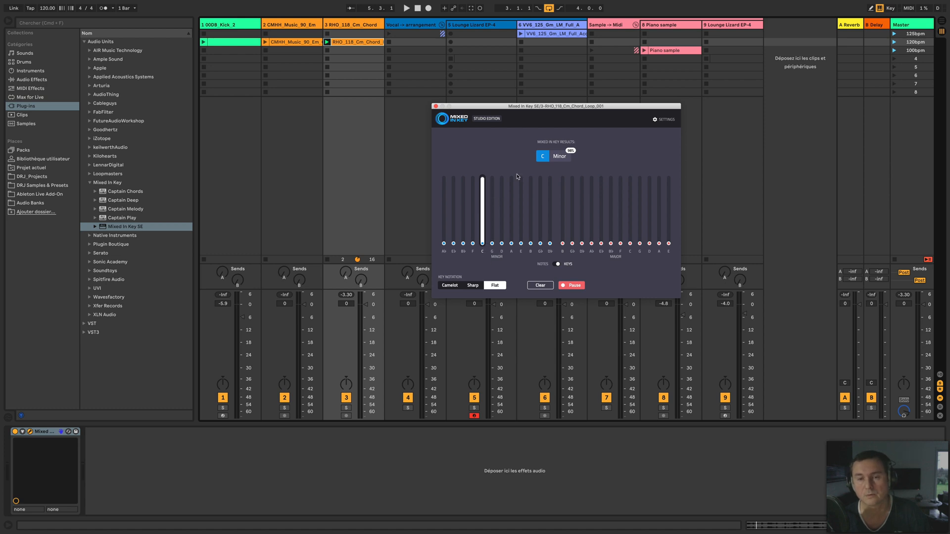
left_click(553, 265)
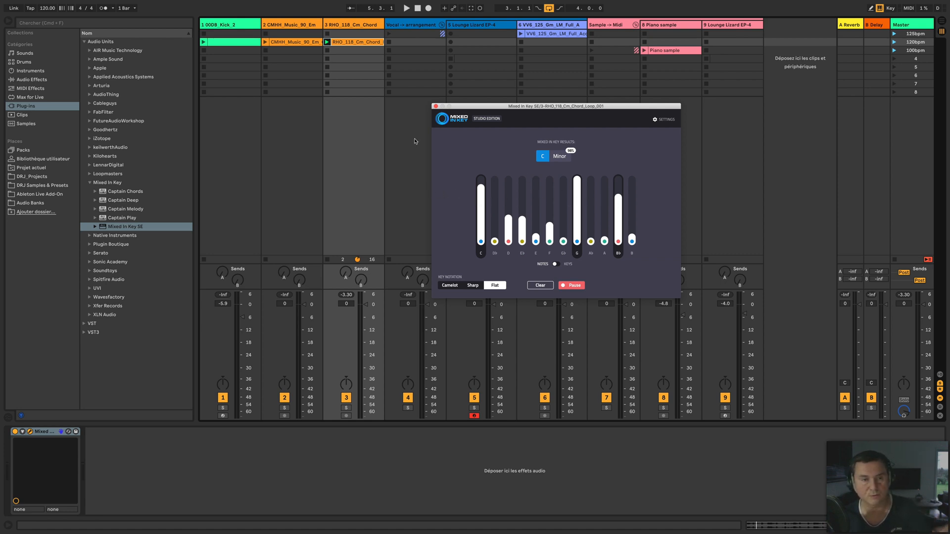
- Clear the chord loop's key results and analyse it again in playback with capture resumed
left_click(542, 287)
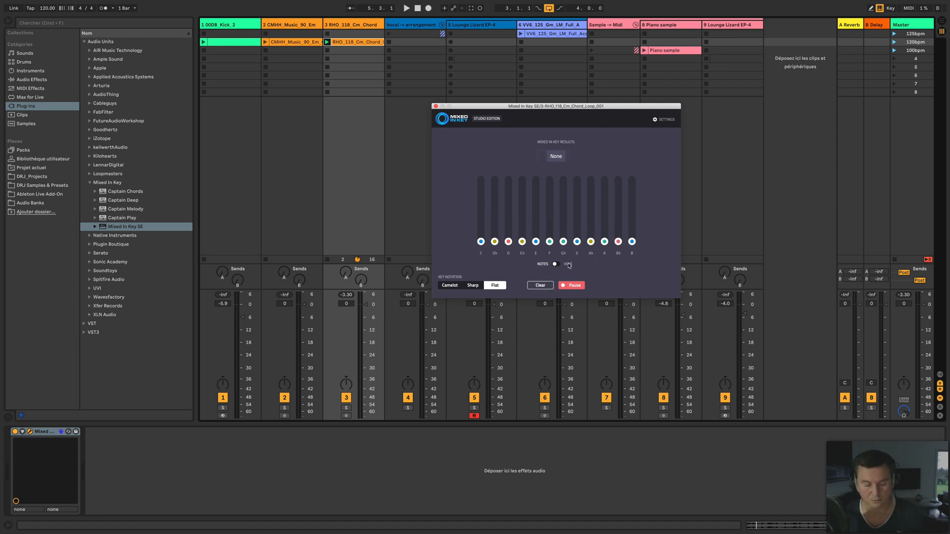
key("space")
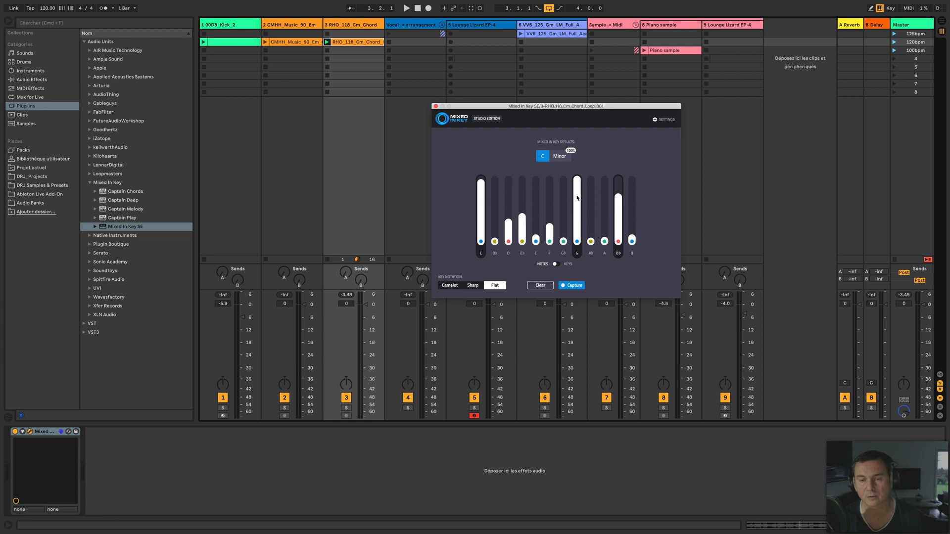
left_click(571, 286)
key("space")
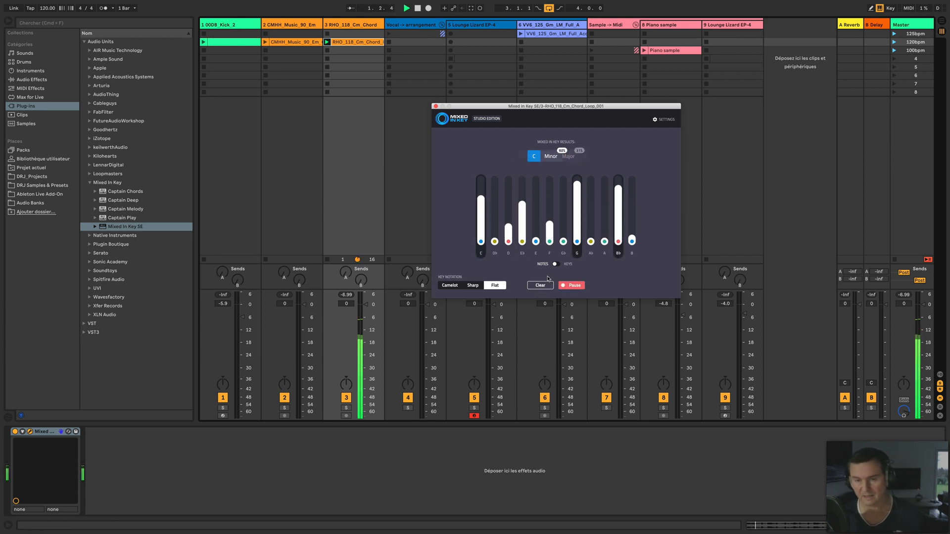
- View the chord loop's key in Sharp and Camelot notation during playback, checking the Keys display before returning to Notes
left_click(473, 287)
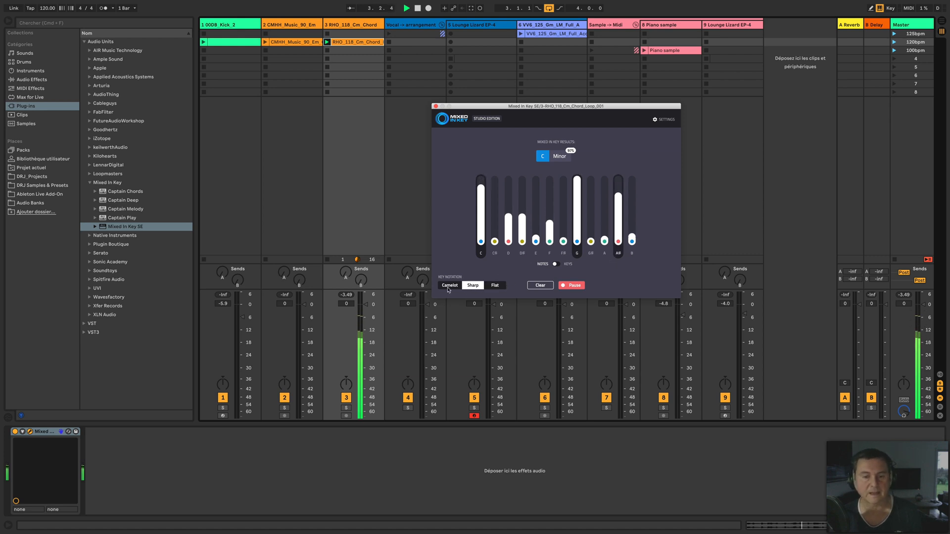
left_click(449, 287)
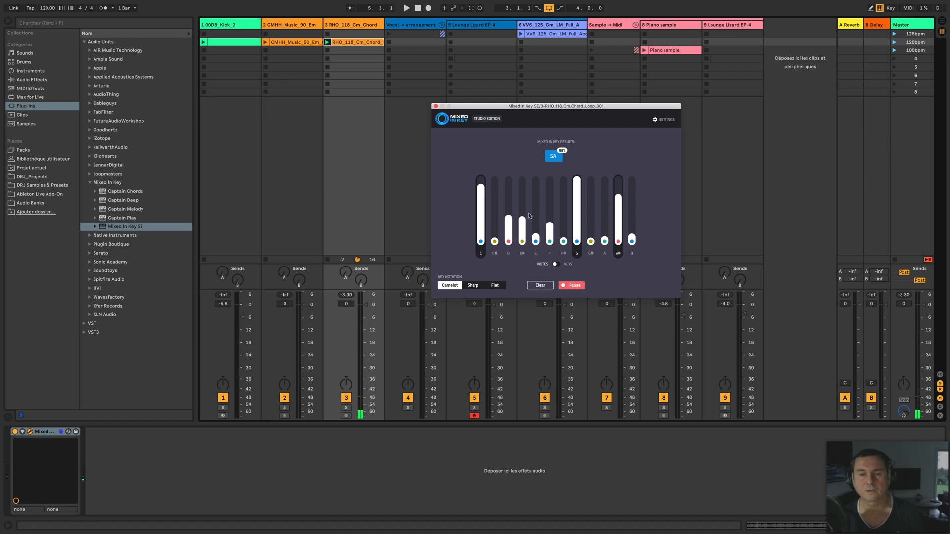
key("space")
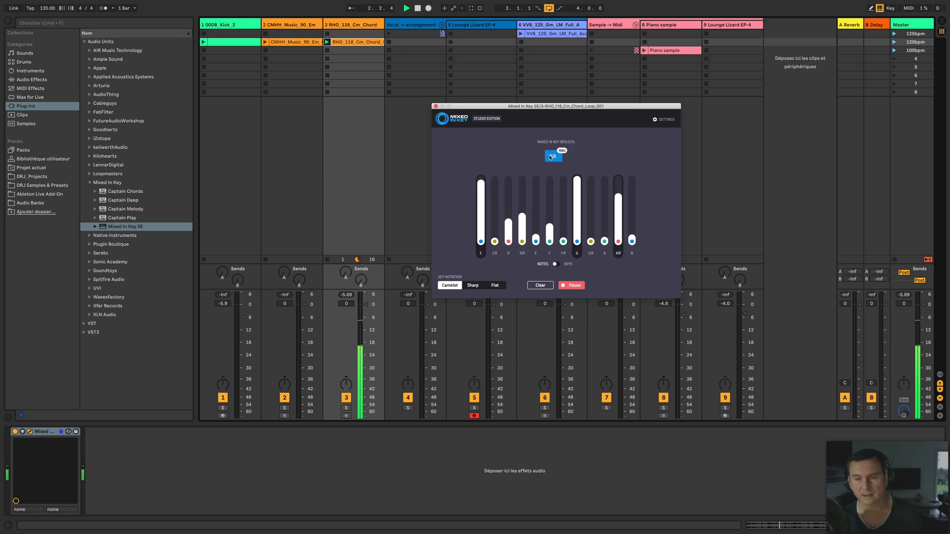
left_click(557, 264)
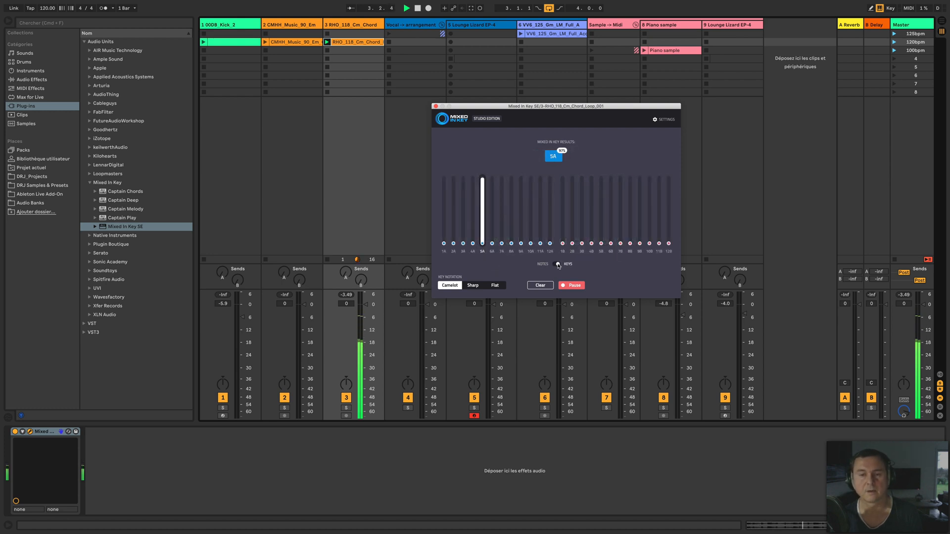
left_click(555, 265)
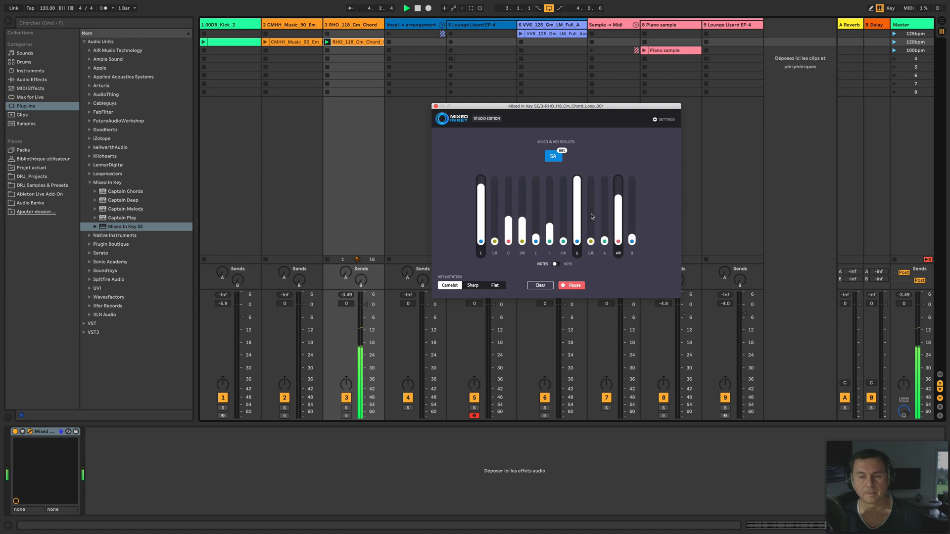
- Compare the Sharp and Flat notations on the chord loop, leave Sharp selected and stop playback
left_click(473, 286)
left_click(497, 287)
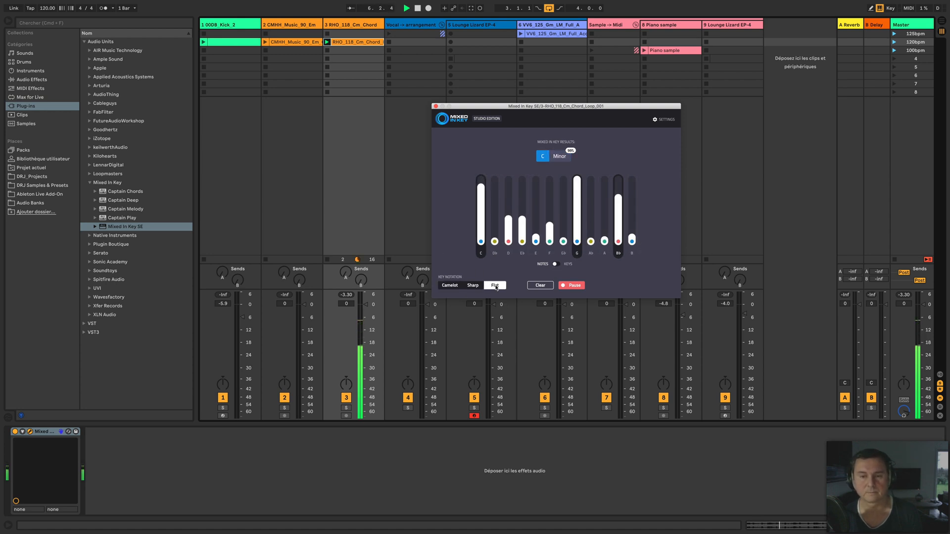
left_click(475, 286)
key("space")
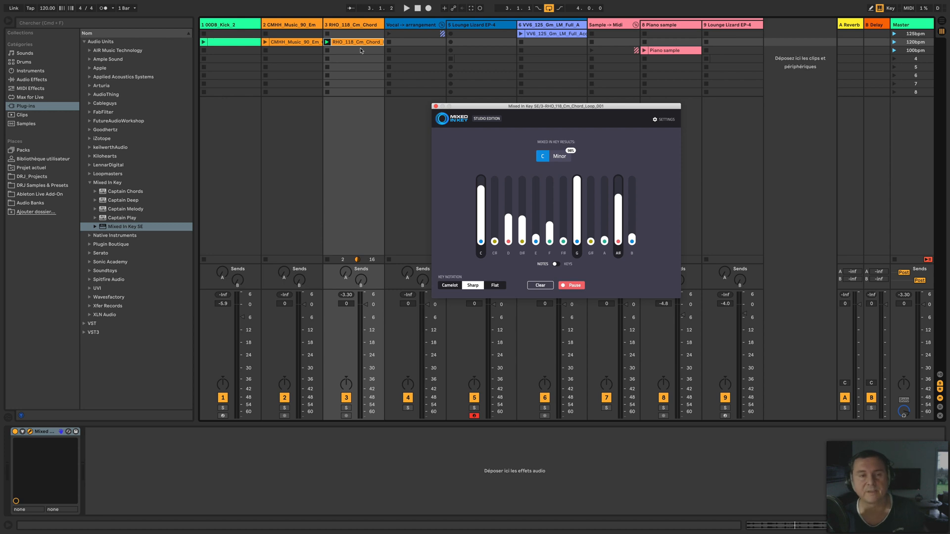
- Open the Mixed In Key window on the CMHH_Music_90_Em track and solo that track
left_click(350, 26)
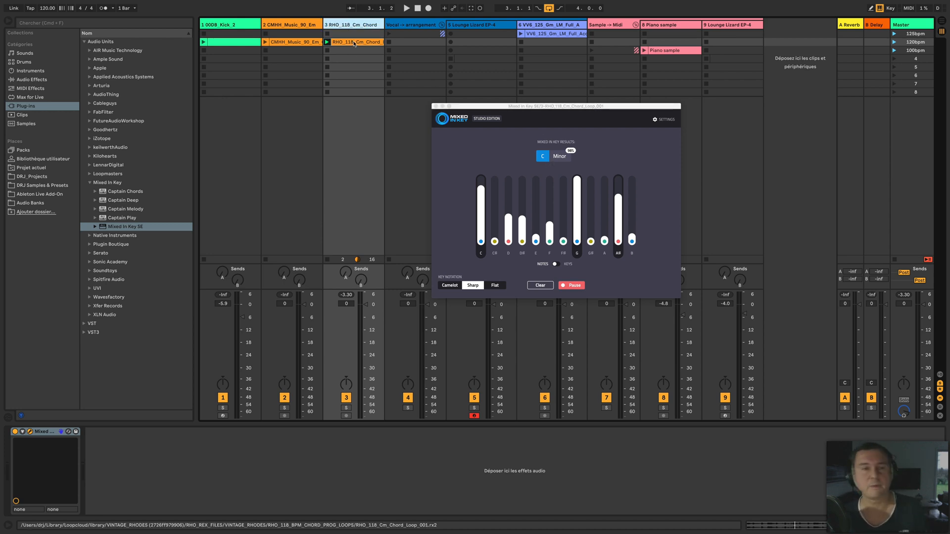
left_click(298, 26)
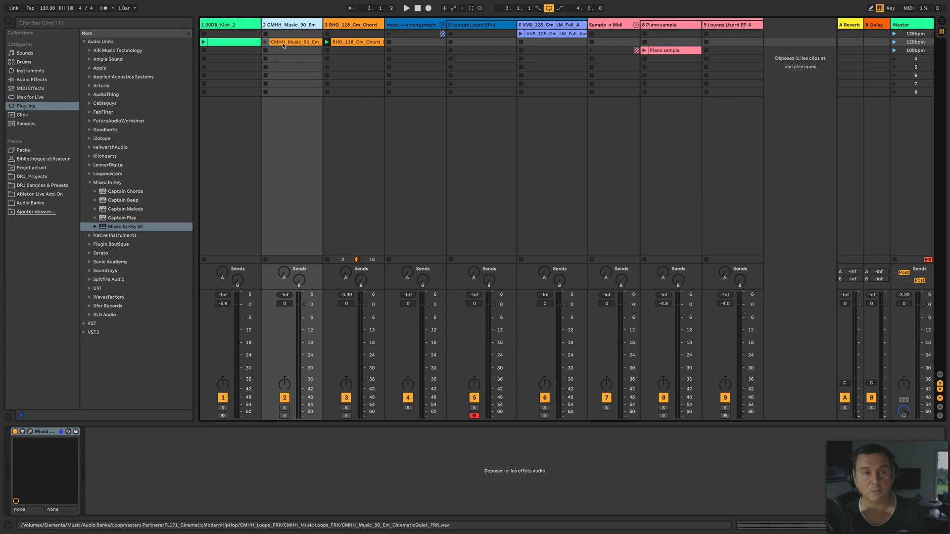
left_click(283, 43)
left_click(281, 25)
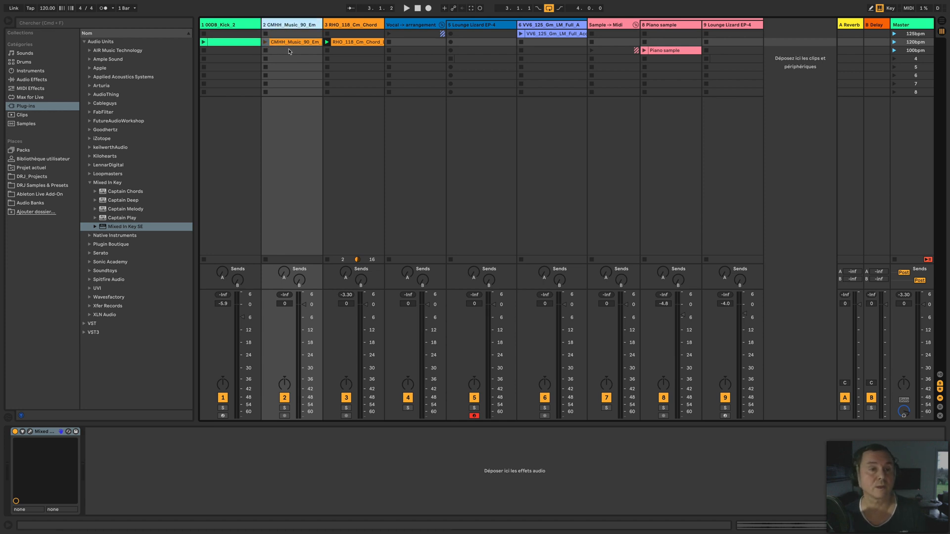
double_click(293, 25)
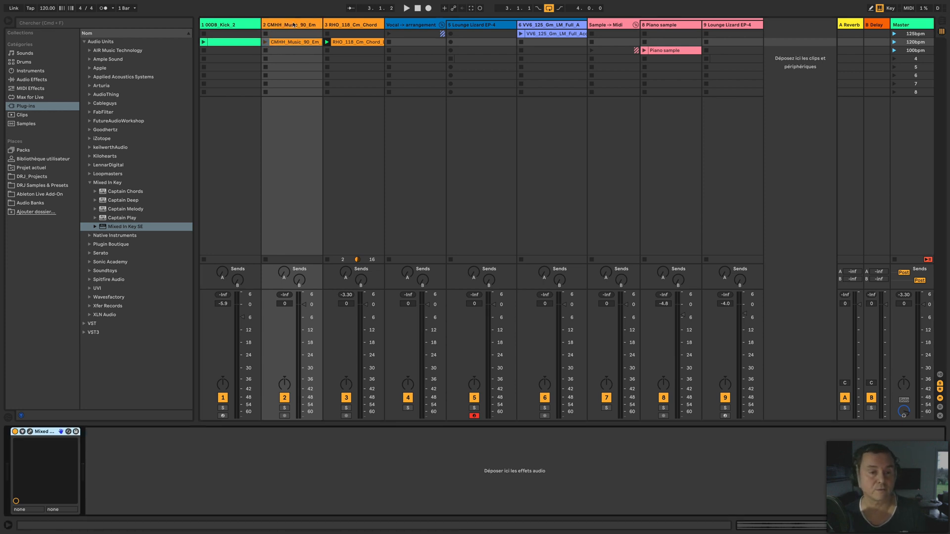
left_click(29, 431)
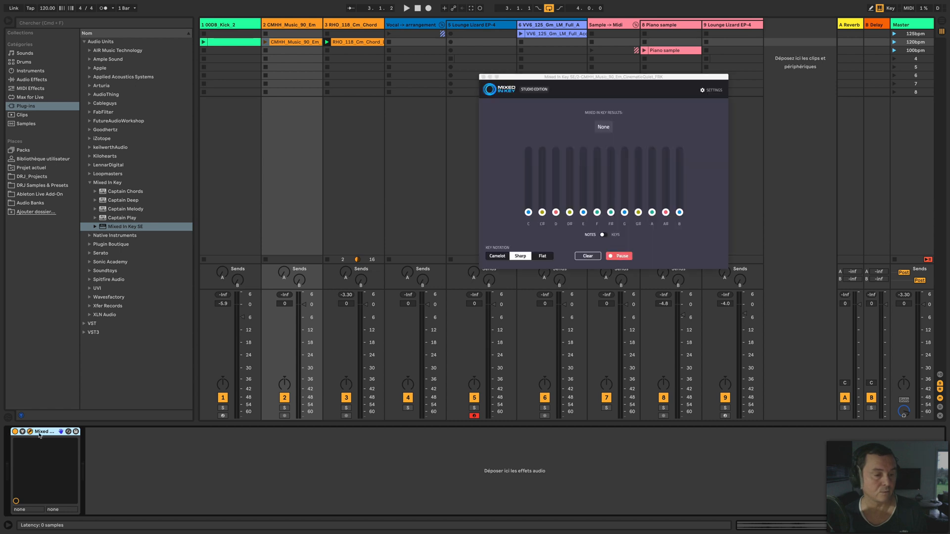
left_click(285, 408)
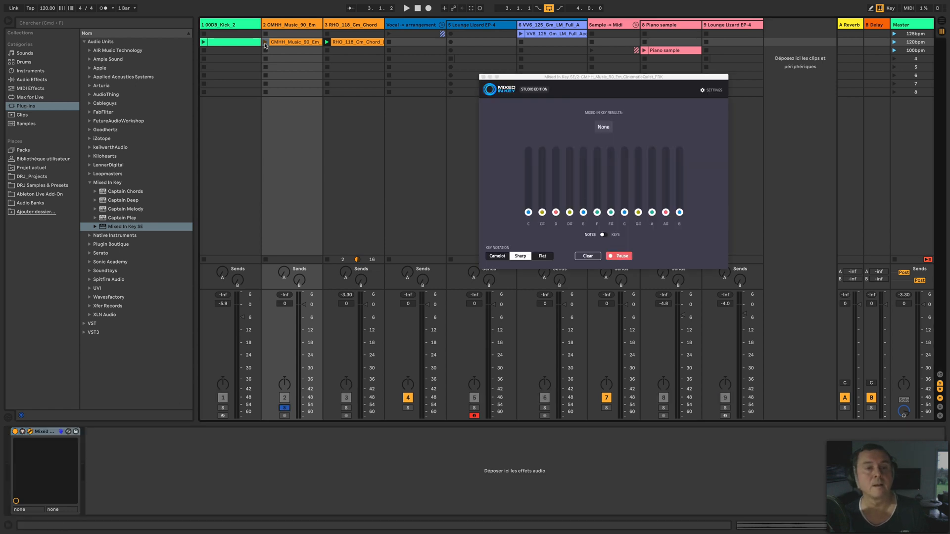
- Analyse the CMHH_Music_90_Em loop's key in playback and transpose its clip by -4 st
left_click(265, 43)
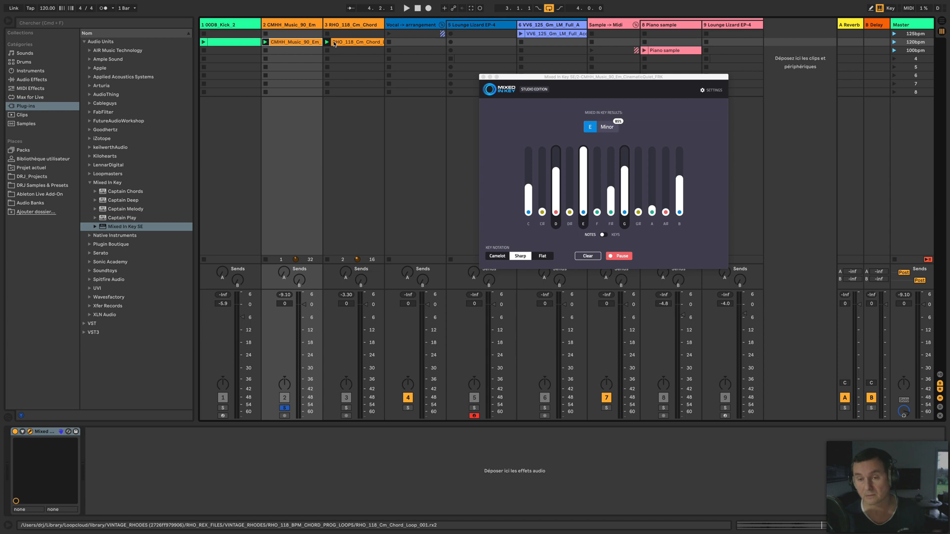
double_click(295, 44)
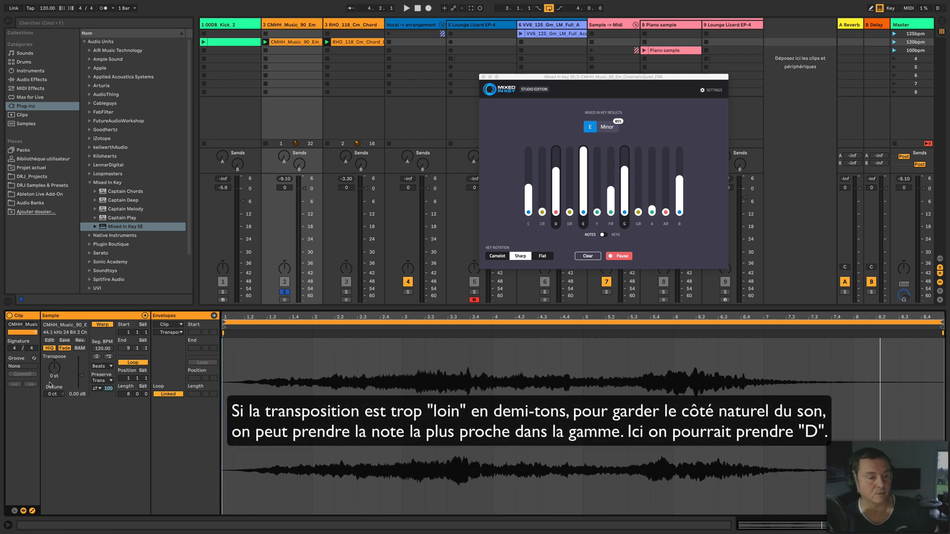
left_click_drag(55, 368, 55, 380)
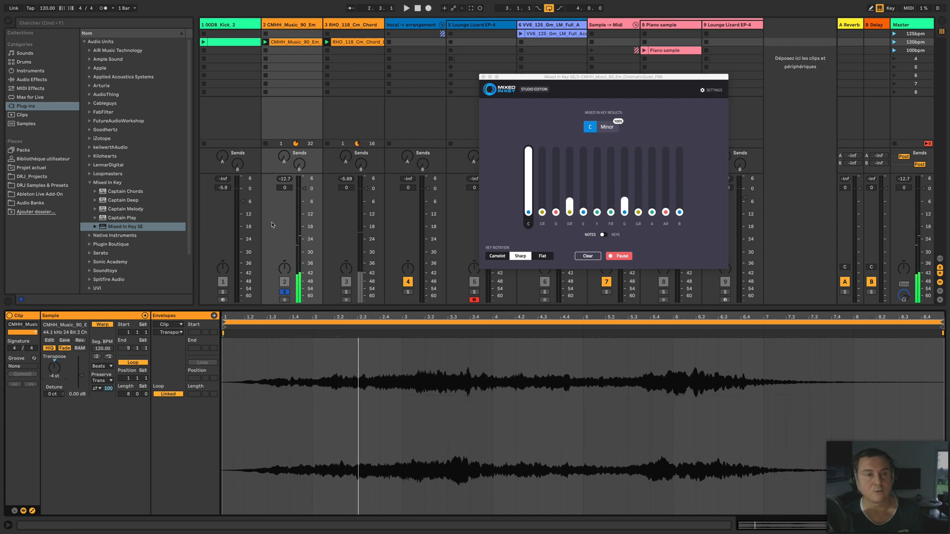
- Unsolo the CMHH_Music_90_Em track, play it together with the chord loop, and close its Mixed In Key window
left_click(284, 292)
key("space")
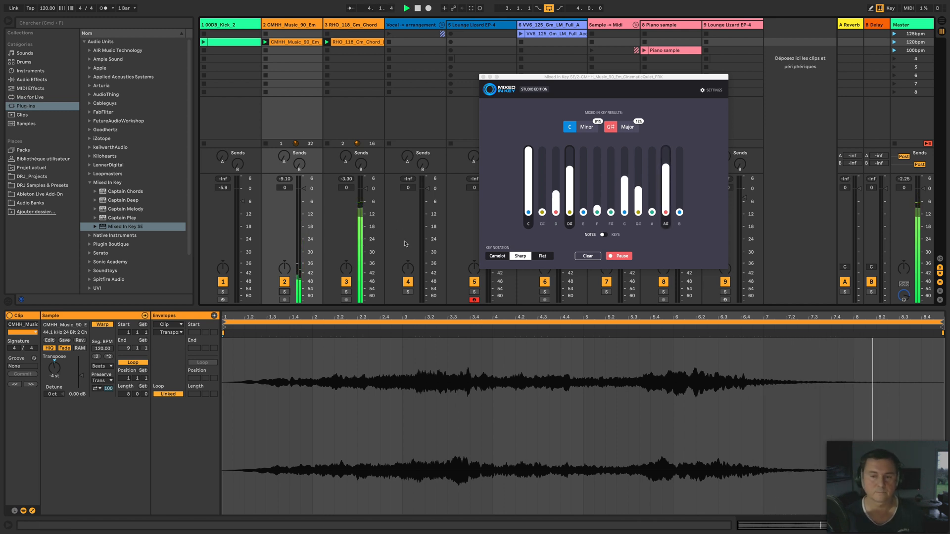
left_click(483, 77)
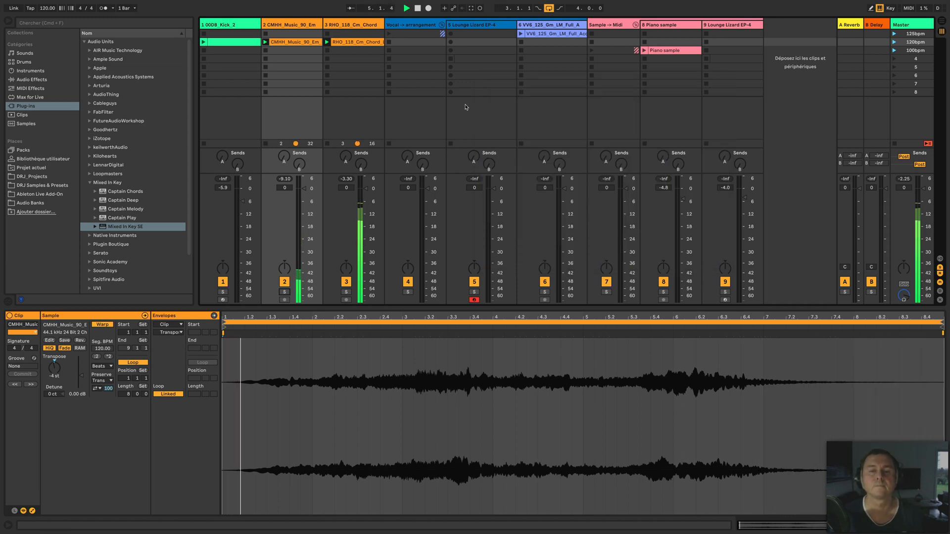
key("space")
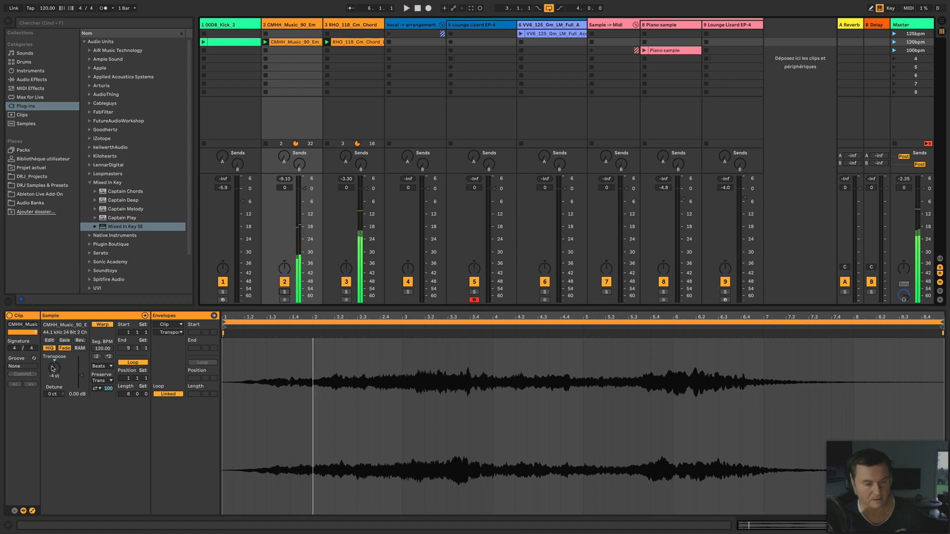
- Compare the CMHH_Music_90_Em clip against the chord loop at 0 st and at -4 st, ending on -4 st with playback stopped
double_click(53, 368)
key("space")
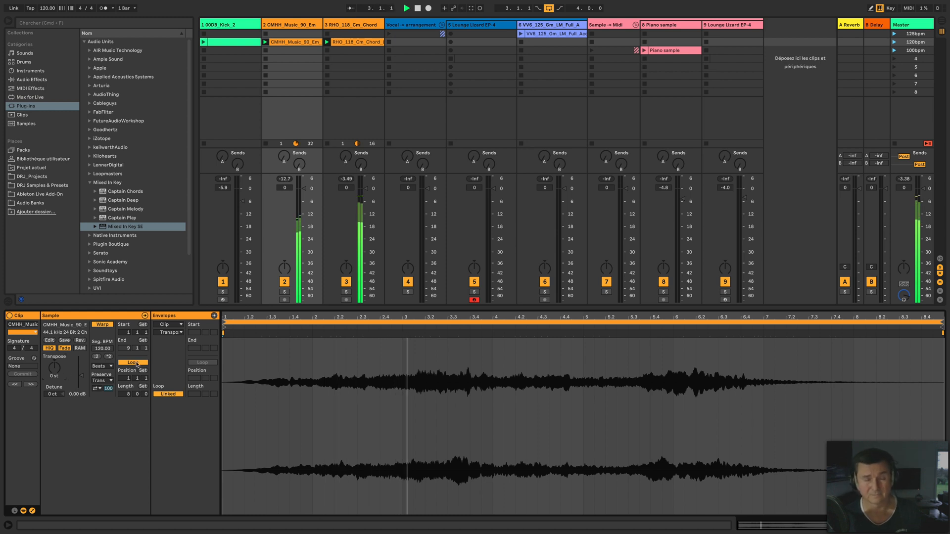
key("space")
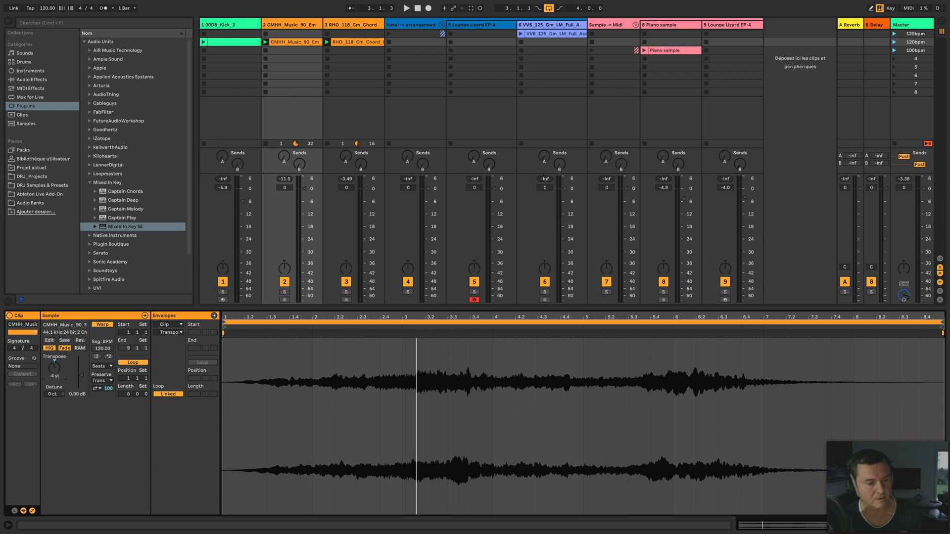
key("space")
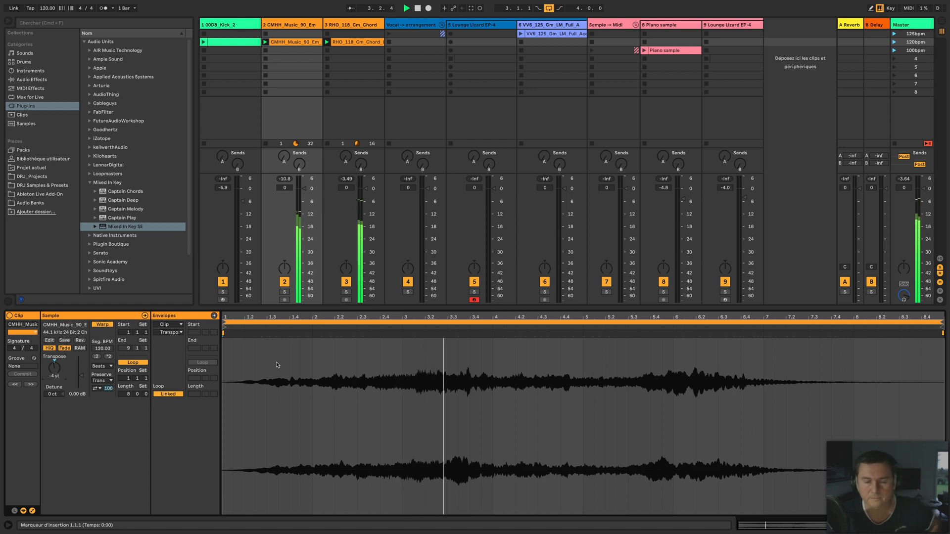
key("space")
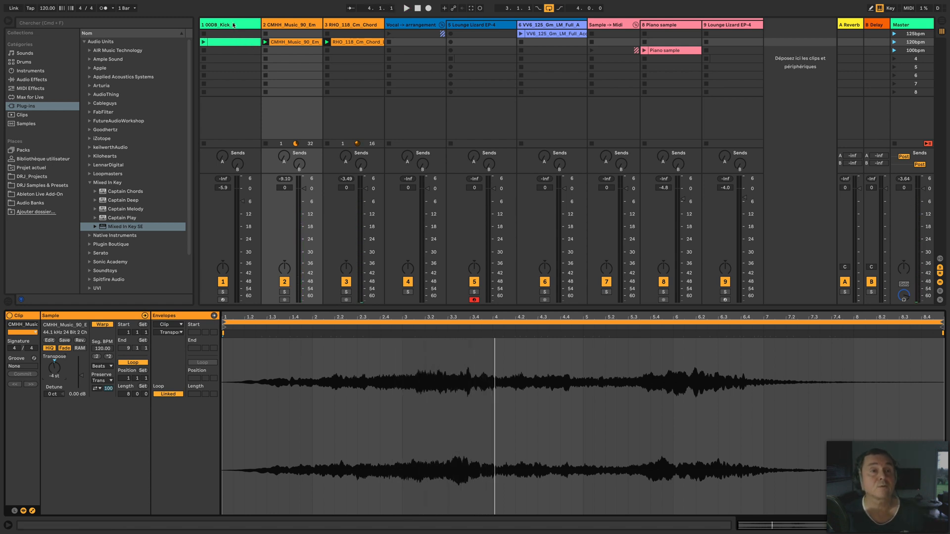
- Open the Mixed In Key window on the 00DB_Kick_2 track and solo that track
left_click(233, 24)
left_click(229, 45)
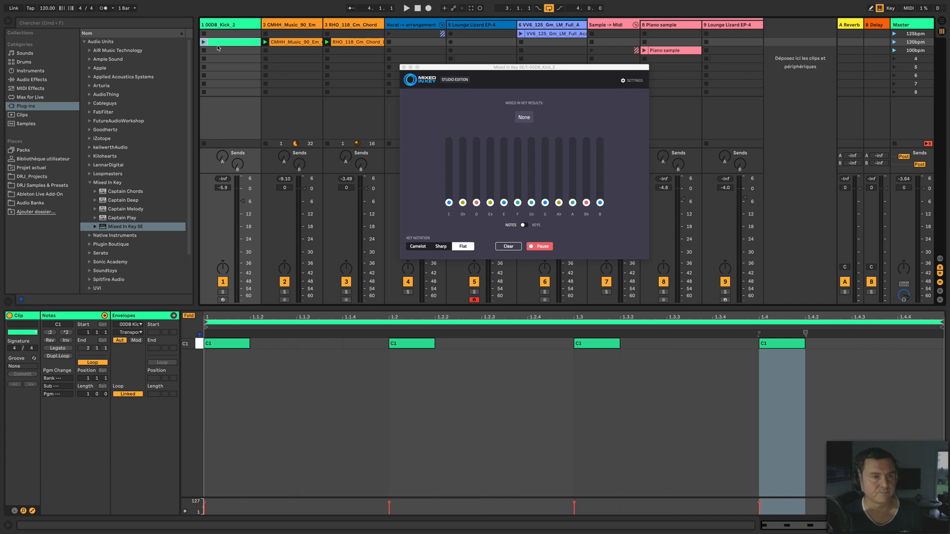
left_click(222, 292)
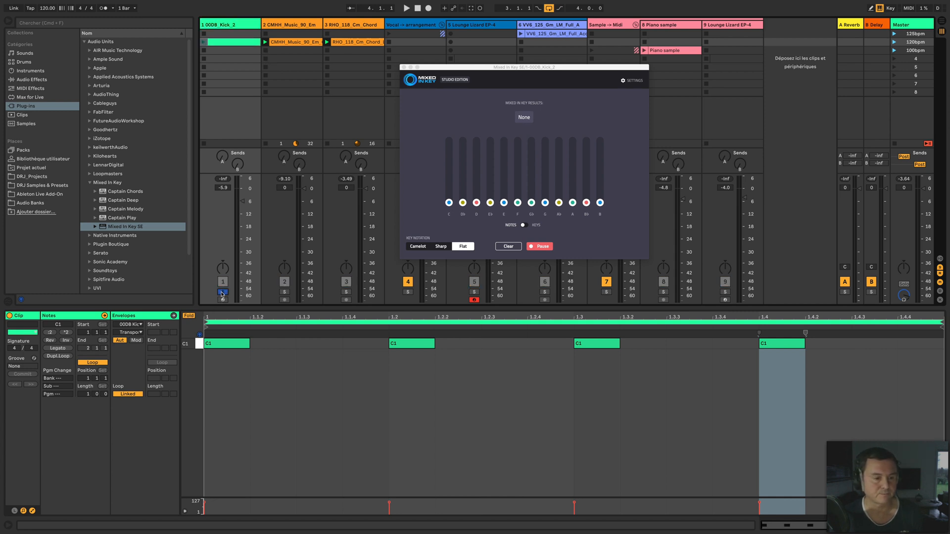
- Show the kick Simpler's Controls page and launch the kick clip to analyse its key
double_click(238, 43)
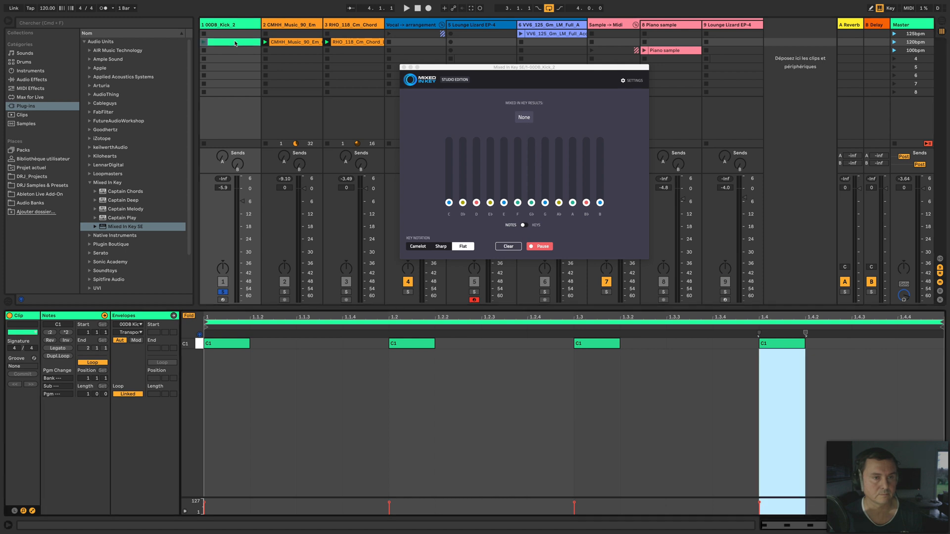
double_click(235, 25)
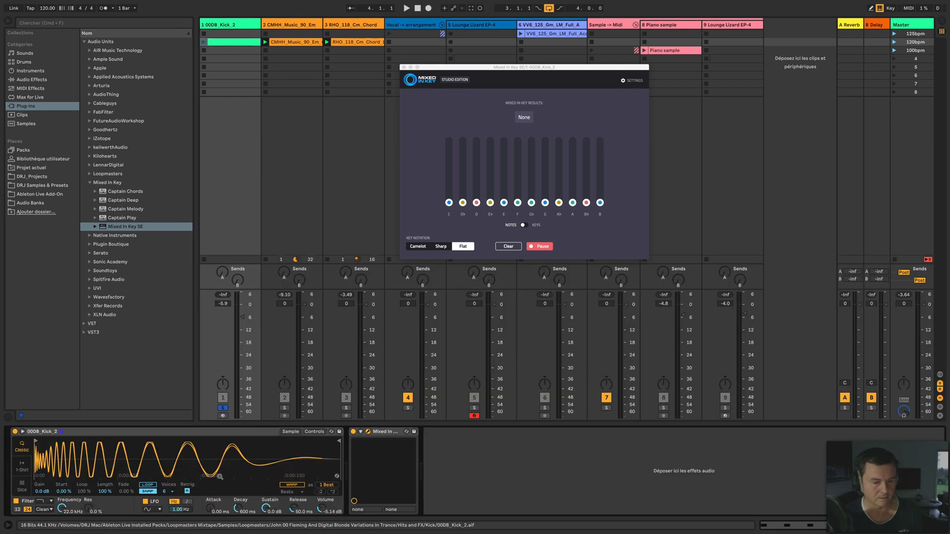
left_click(314, 431)
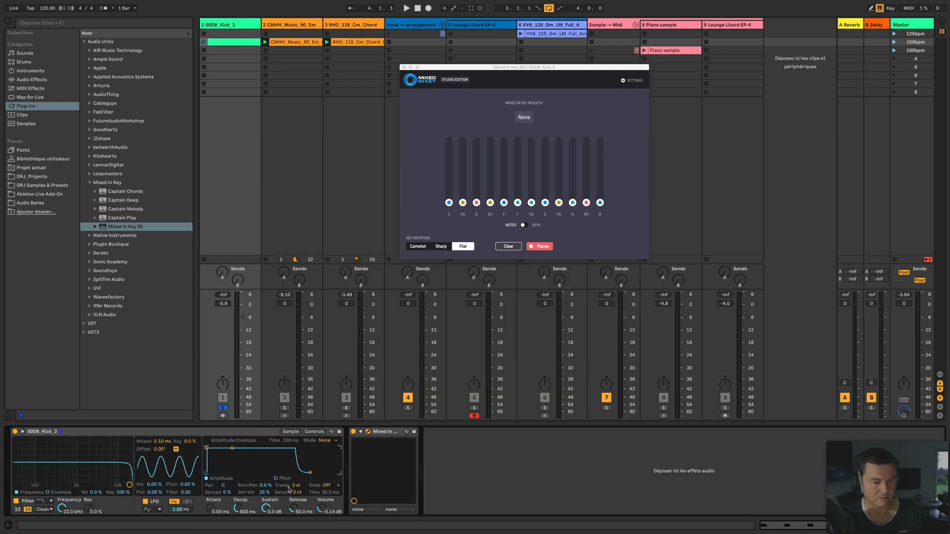
left_click(203, 43)
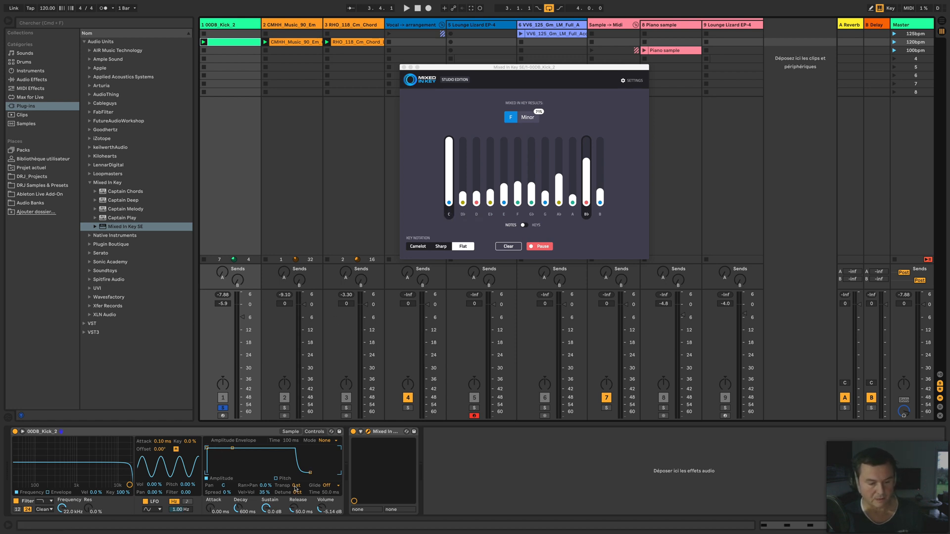
- Try the soloed kick transposed by -5 st in playback, and reset its transposition to 0 st
left_click_drag(295, 487, 296, 496)
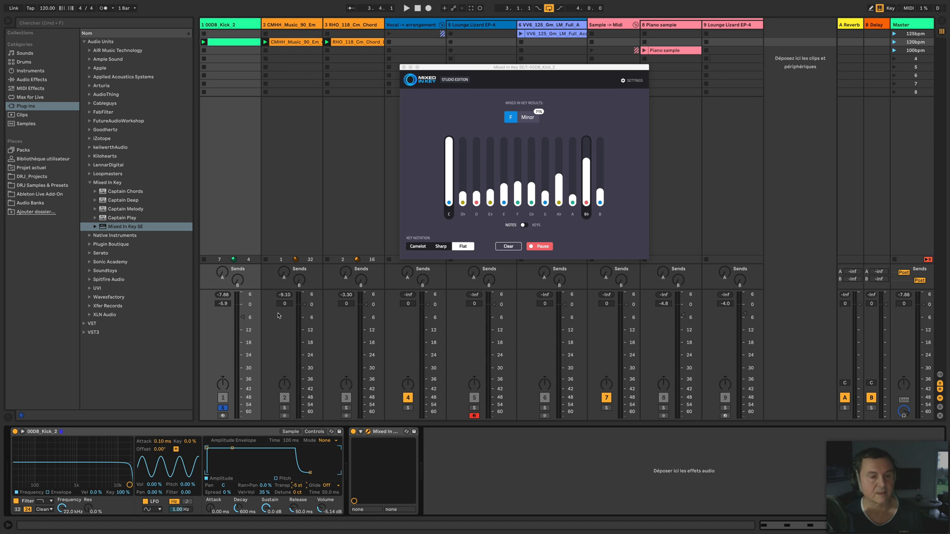
key("space")
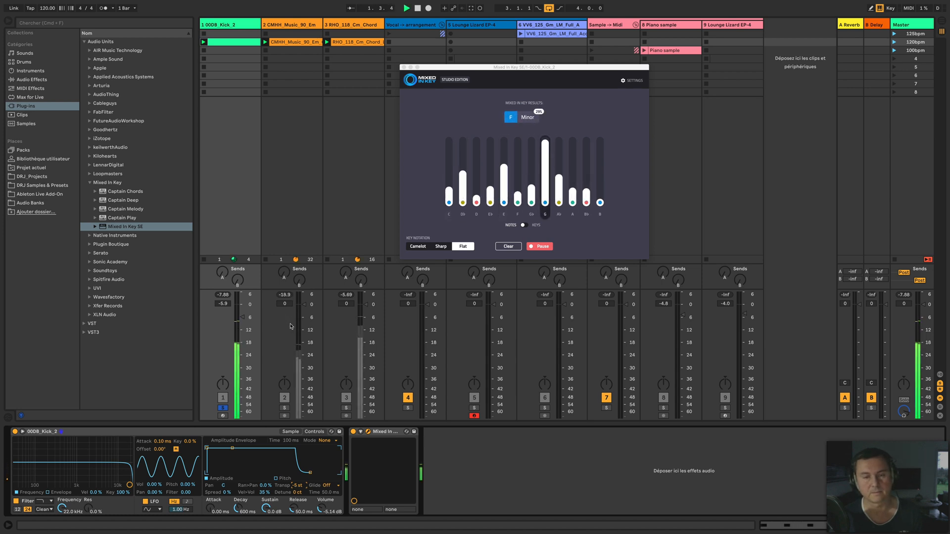
double_click(298, 487)
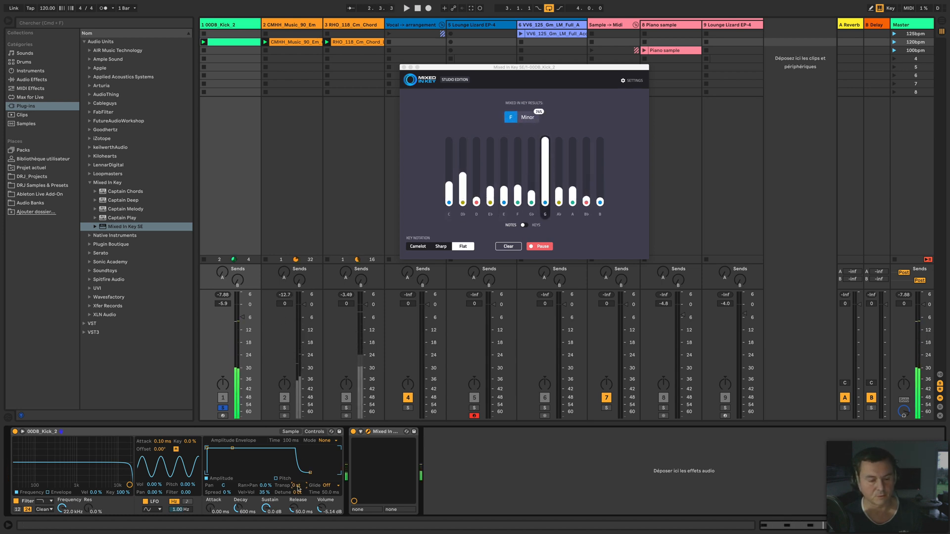
- Unsolo the kick track, play it with the other loops, and set the kick's transposition to -5 st
left_click(223, 407)
key("space")
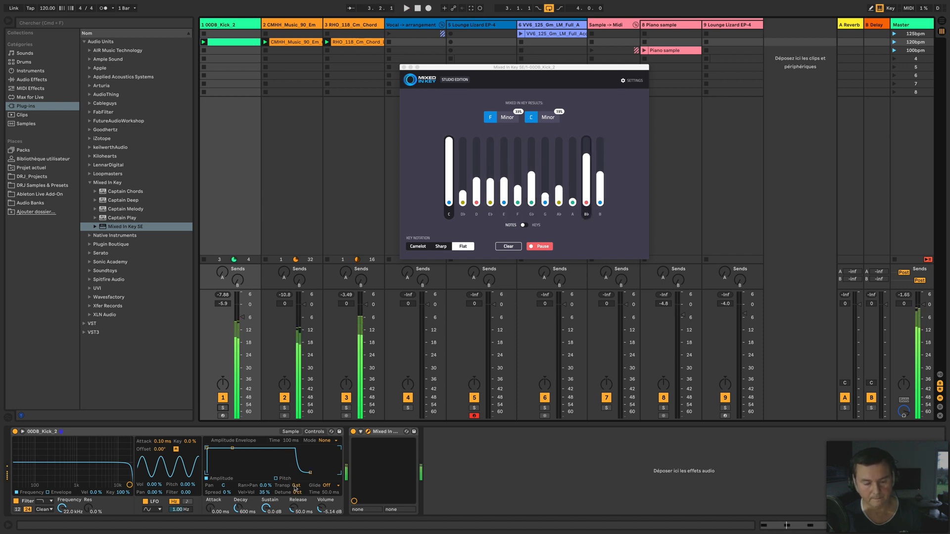
left_click_drag(295, 487, 294, 494)
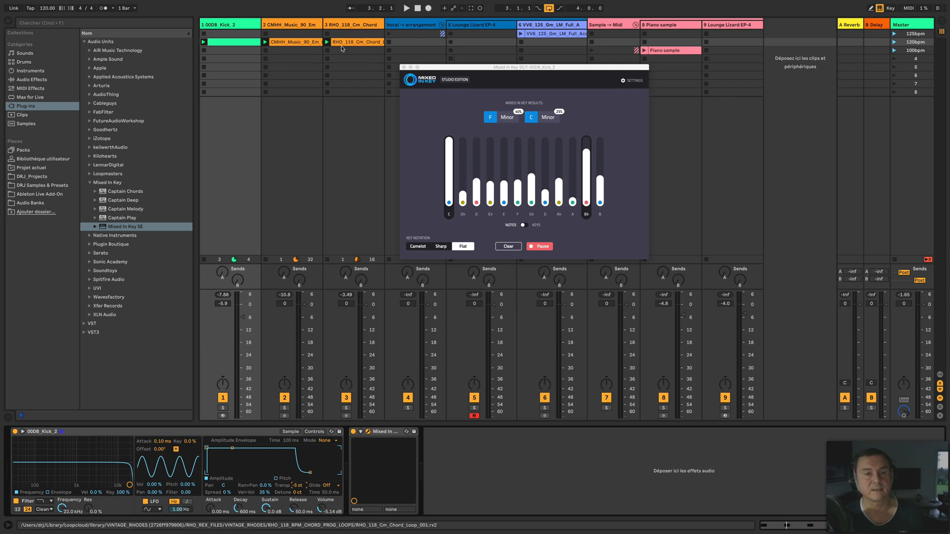
- Play the transposed kick together with both loops, stop all the clips and close the Mixed In Key window
key("space")
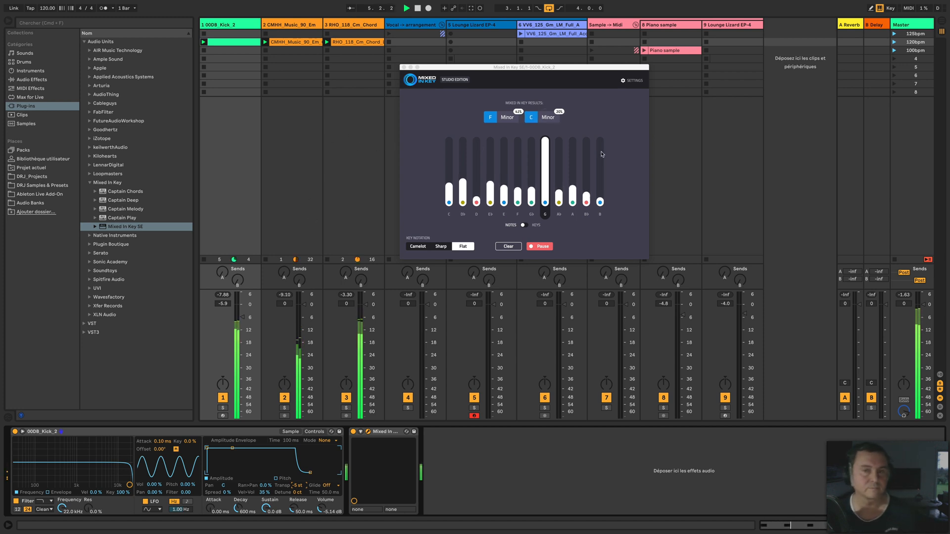
key("space")
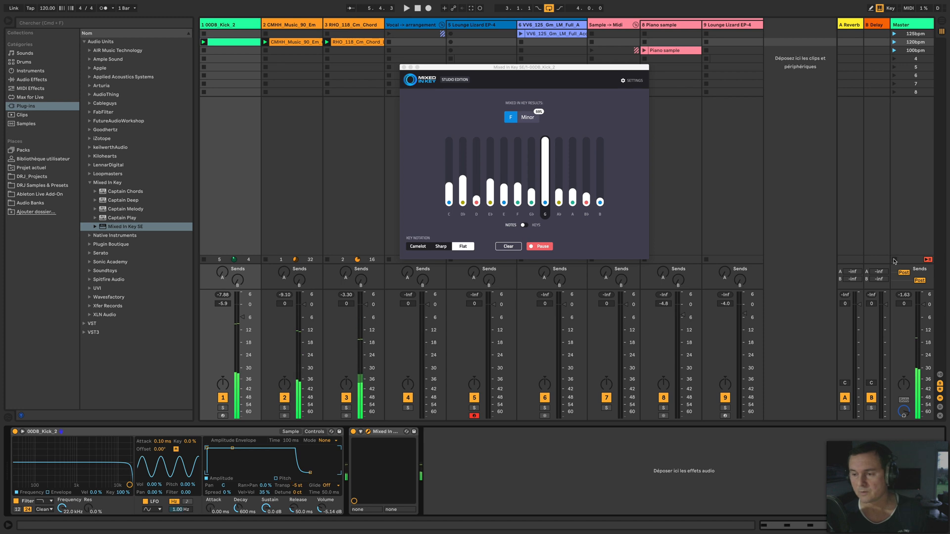
left_click(404, 67)
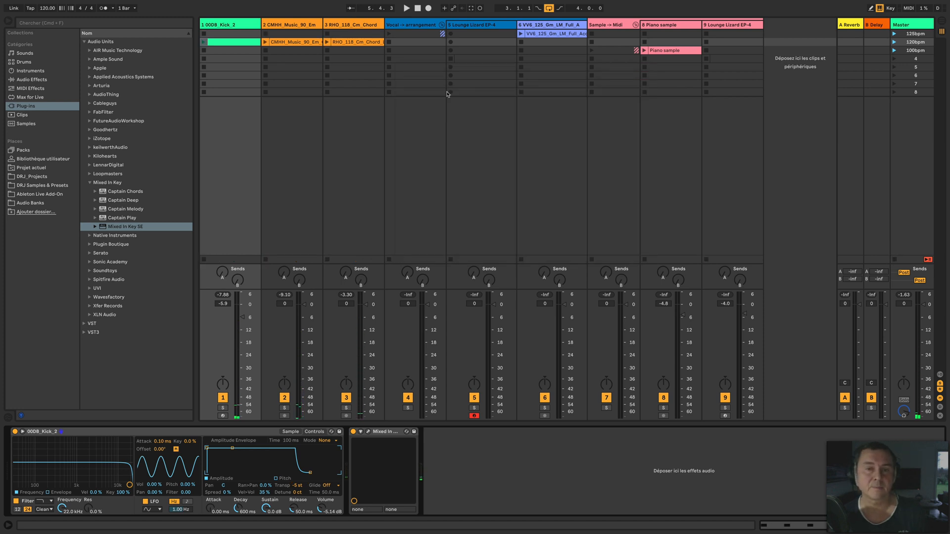
- Launch the 125bpm scene to analyse the VV6_125_Gm vocal's key in Mixed In Key, and view the vocal clip's waveform
left_click(556, 28)
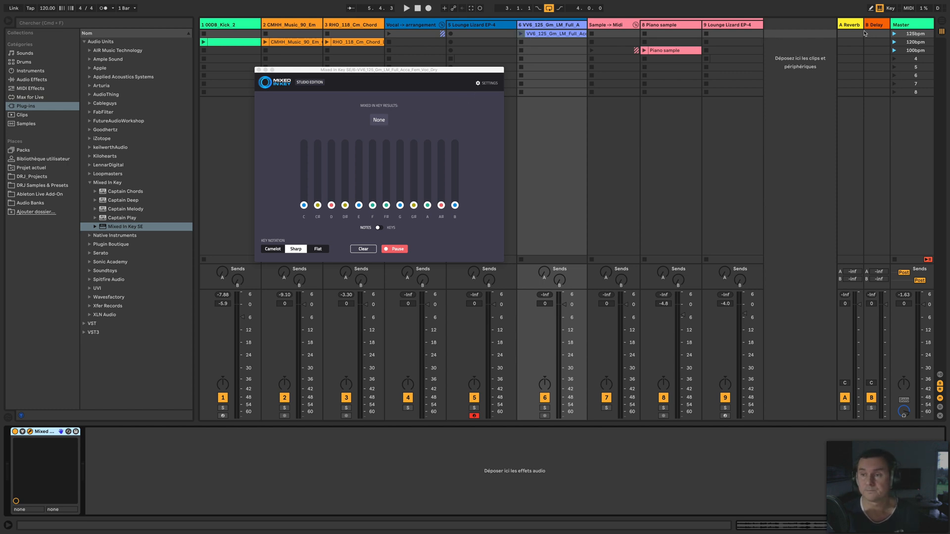
left_click(895, 34)
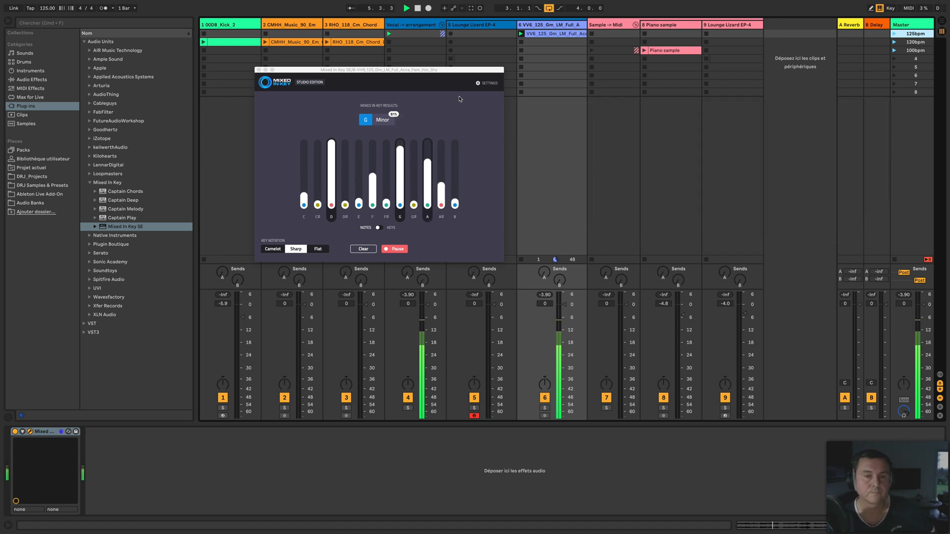
left_click(555, 34)
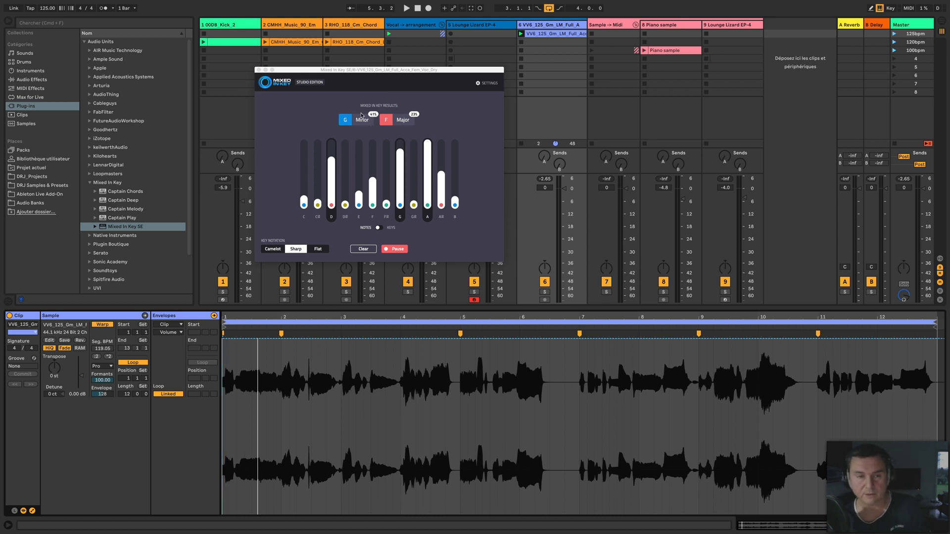
left_click(258, 69)
- Select the Lounge Lizard EP-4 track and browse the scale sets in the DRJ_Midi folder of DRJ Samples & Presets
left_click(465, 26)
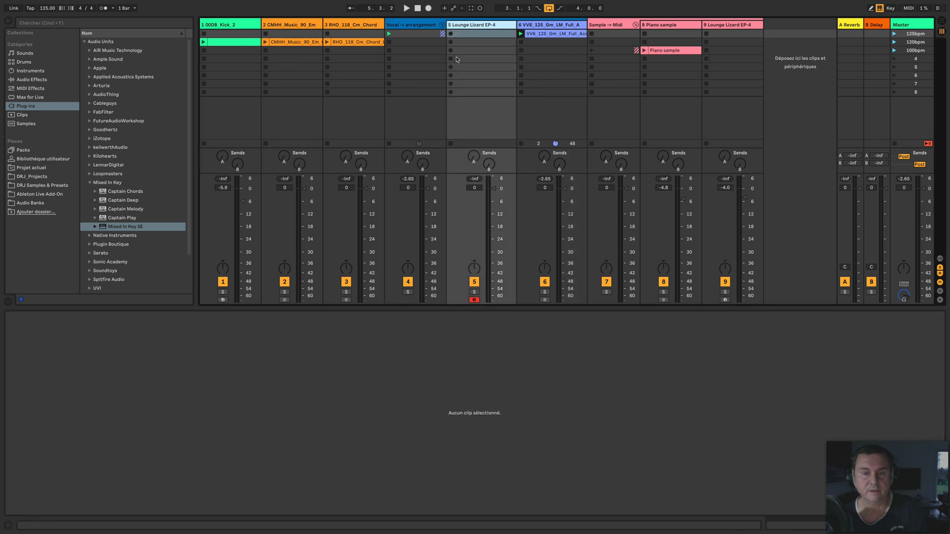
left_click(29, 186)
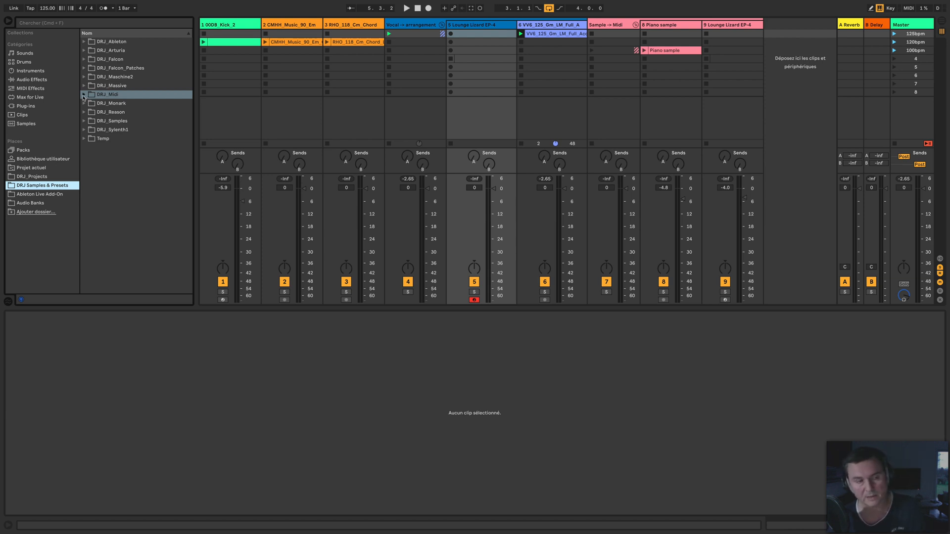
left_click(84, 98)
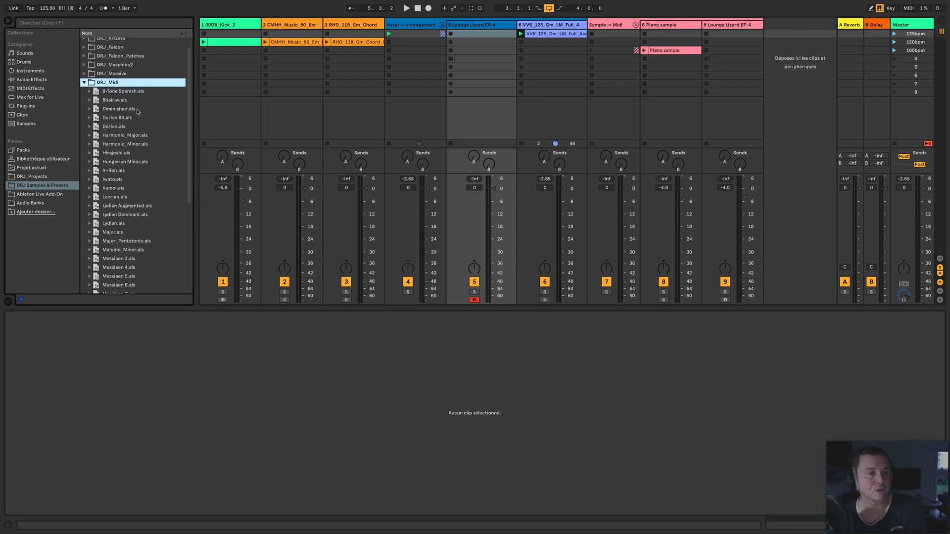
scroll(138, 111, "down", 1)
scroll(121, 131, "down", 4)
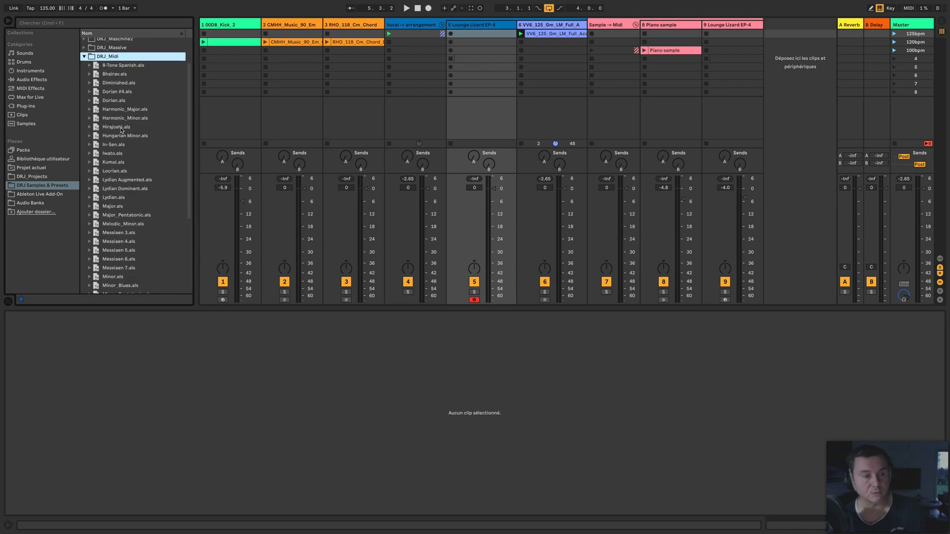
scroll(121, 131, "down", 4)
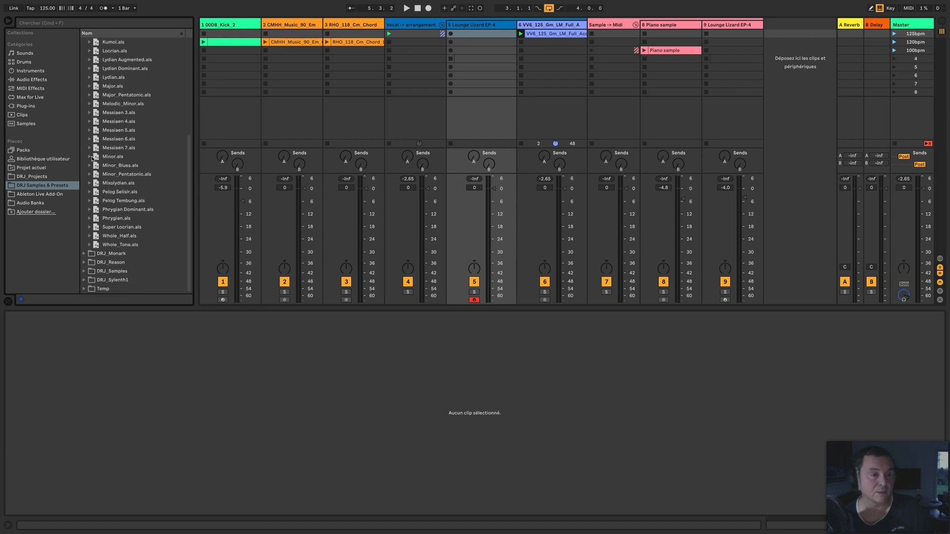
- Expand the Minor track in Minor.als and add its G_Minor clip to the first slot of the Lounge Lizard EP-4 track
left_click(90, 157)
left_click(95, 166)
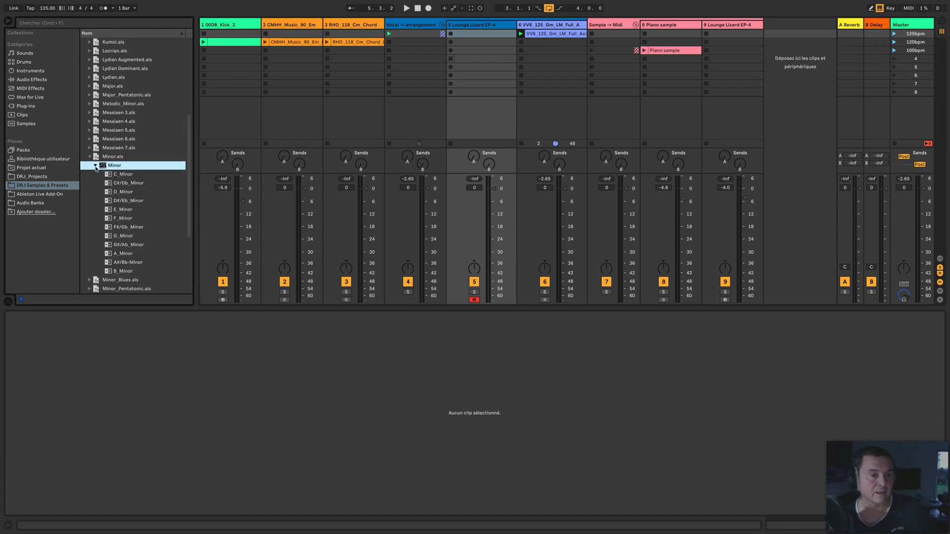
scroll(138, 194, "down", 2)
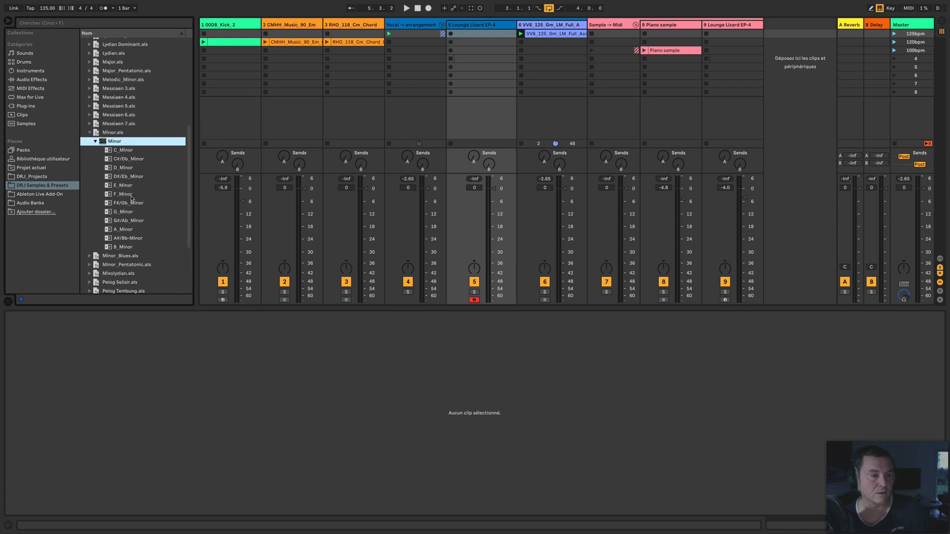
left_click(112, 212)
left_click_drag(142, 216, 483, 40)
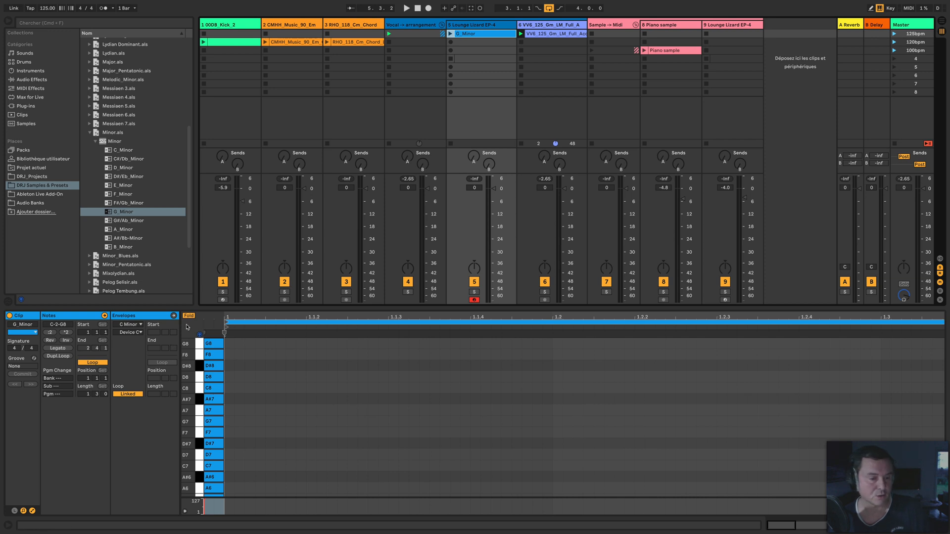
- Fold the G_Minor clip's note editor to its scale notes and look through the available notes across the octaves
left_click(188, 316)
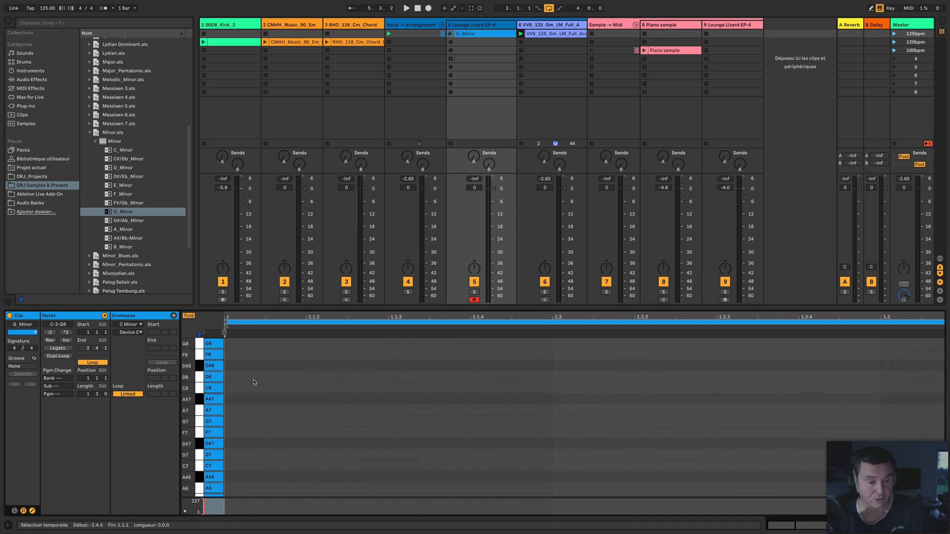
scroll(254, 383, "down", 20)
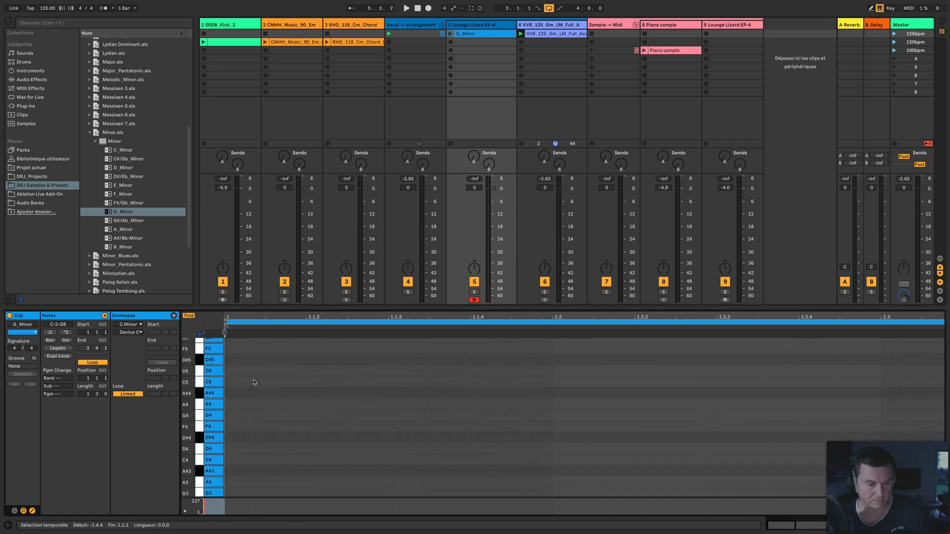
scroll(254, 382, "down", 8)
scroll(250, 462, "up", 20)
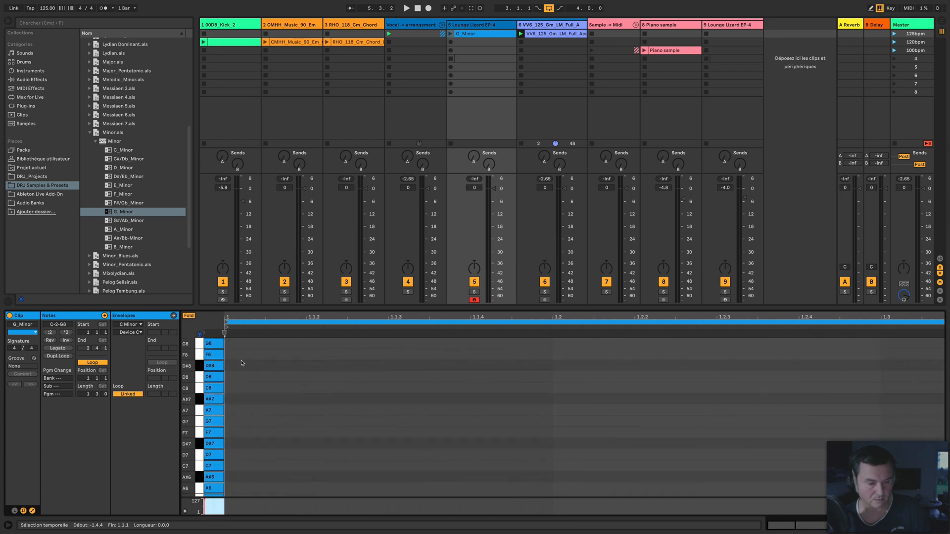
scroll(242, 363, "down", 10)
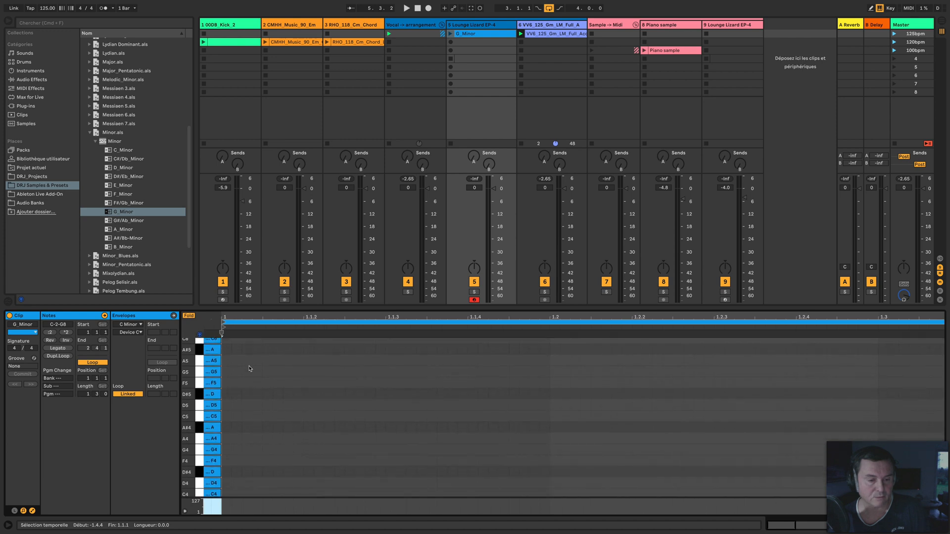
scroll(250, 368, "down", 5)
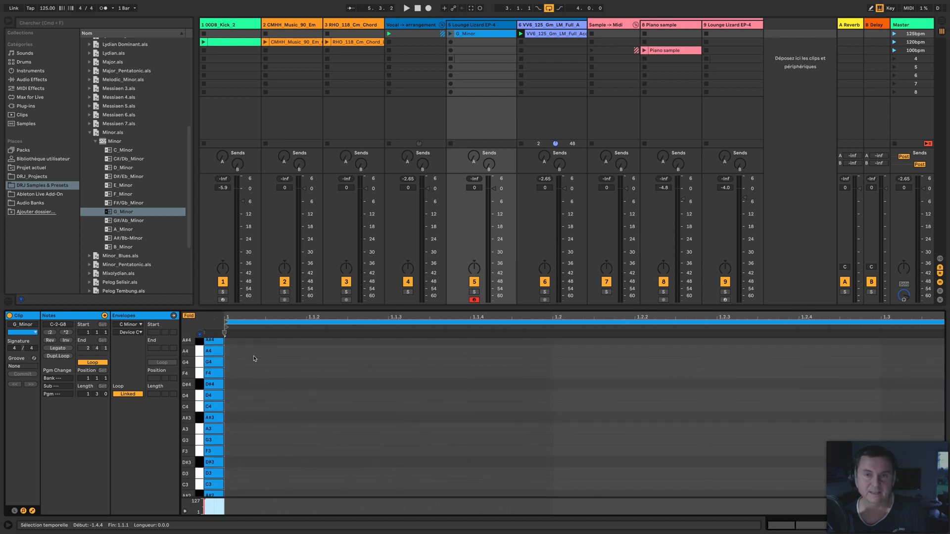
scroll(267, 376, "down", 6)
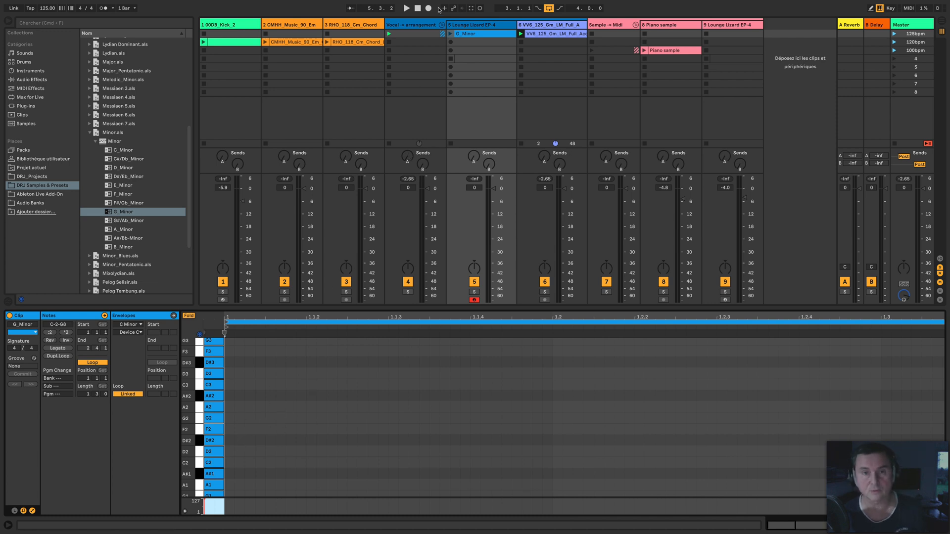
- View the first Lounge Lizard EP-4 track's devices, reopen its G_Minor clip and try chords on the instrument along with the vocal
left_click(470, 27)
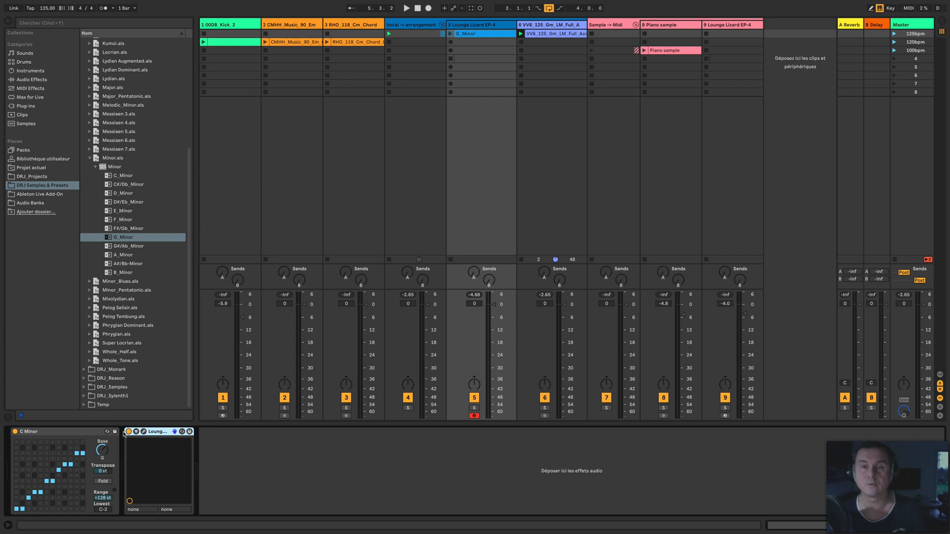
double_click(479, 35)
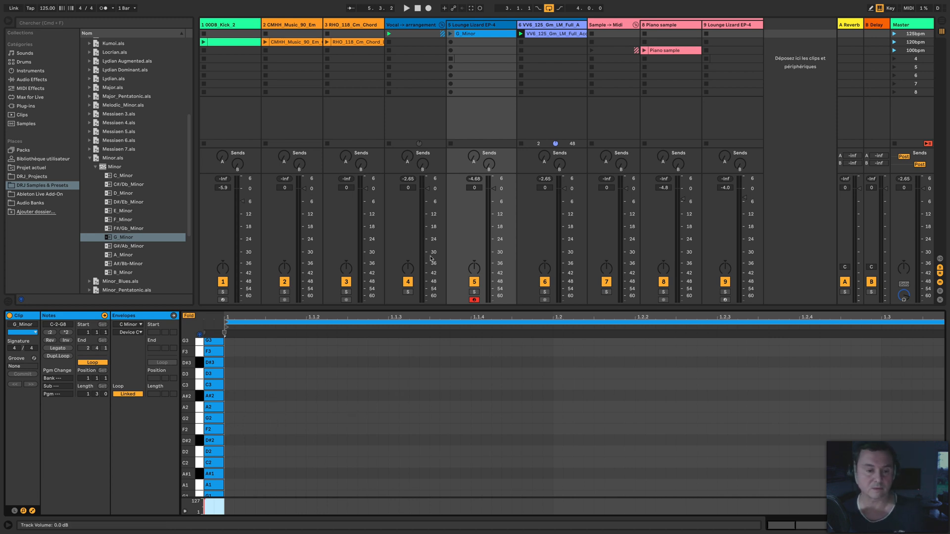
key("space")
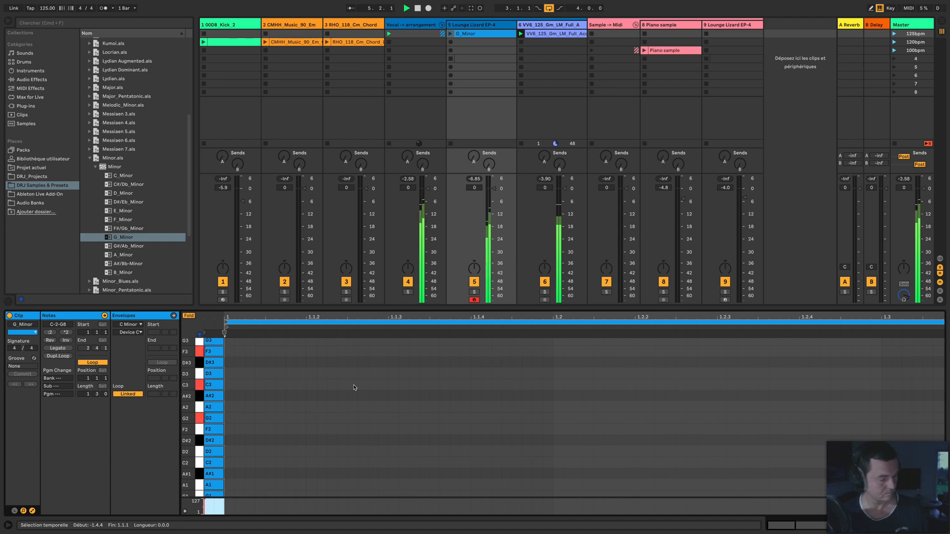
key("space")
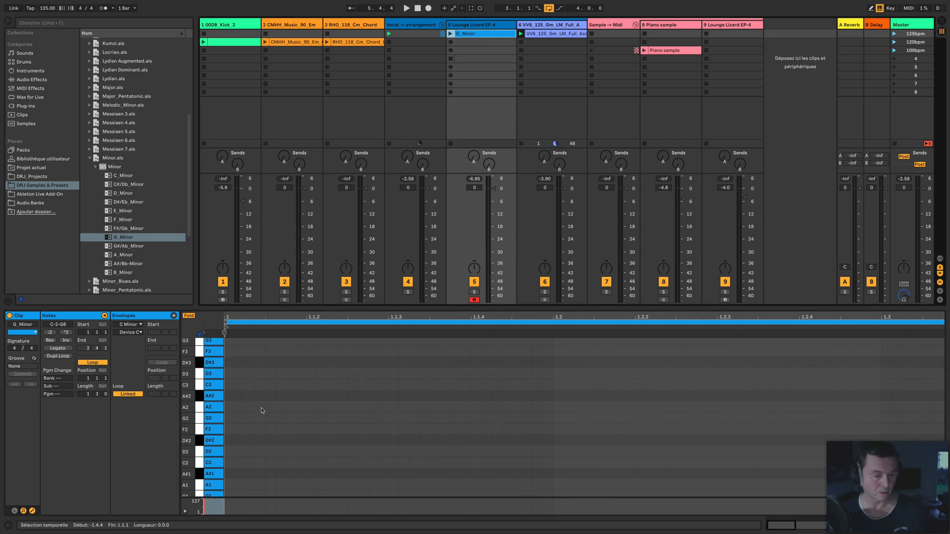
- Add the notes G2, D3 and G3 at the start of the G_Minor clip and lengthen all three to one beat
left_click(228, 420)
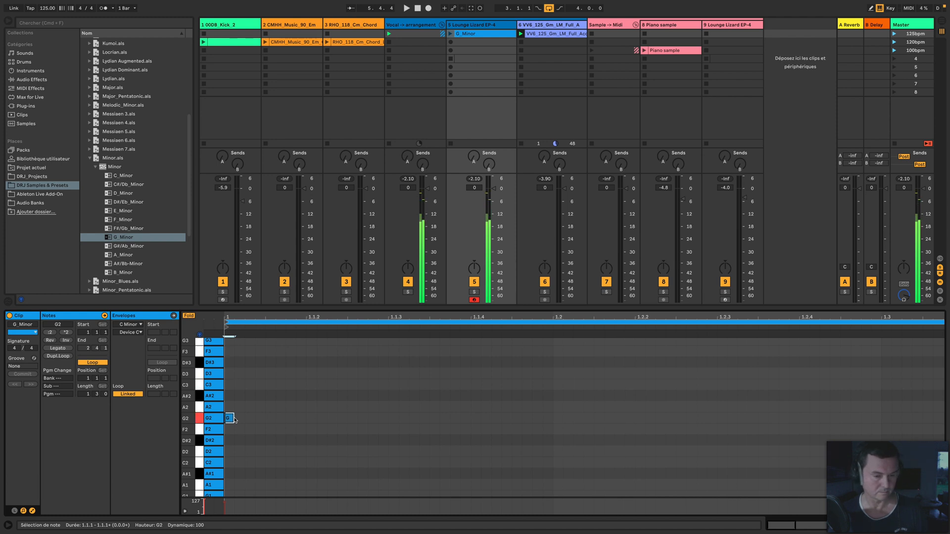
left_click(229, 373)
scroll(243, 372, "up", 1)
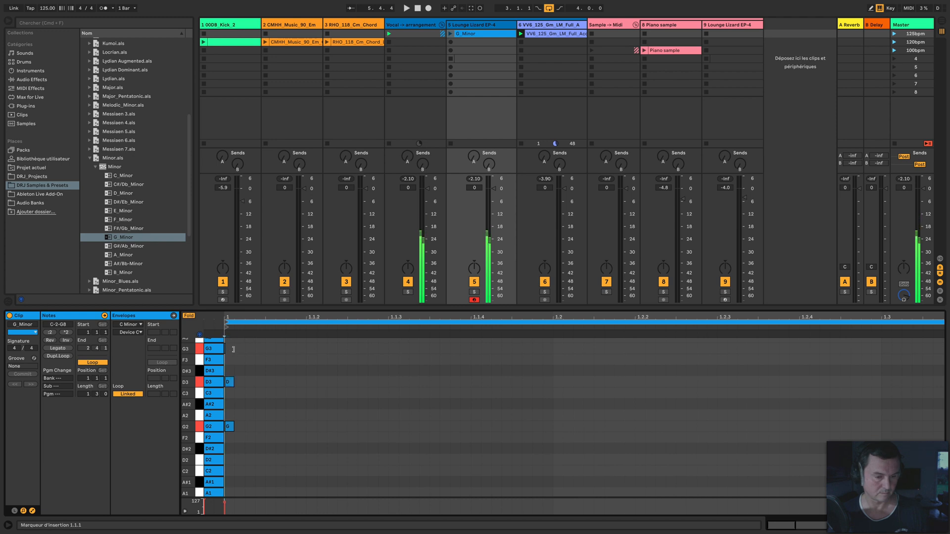
double_click(231, 349)
left_click_drag(246, 348, 553, 439)
left_click(229, 426, "shift")
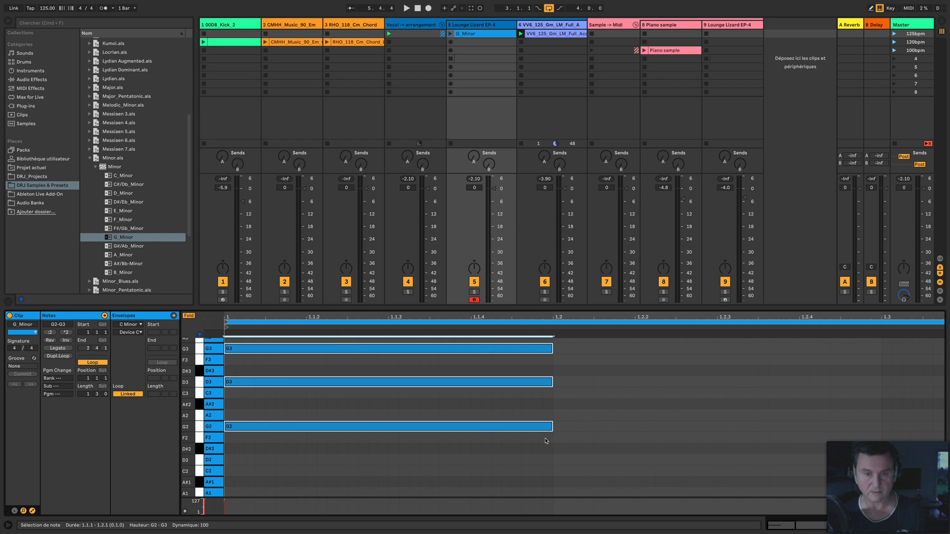
- Launch the G_Minor clip together with the vocal and set its loop length to 4 bars
left_click(451, 34)
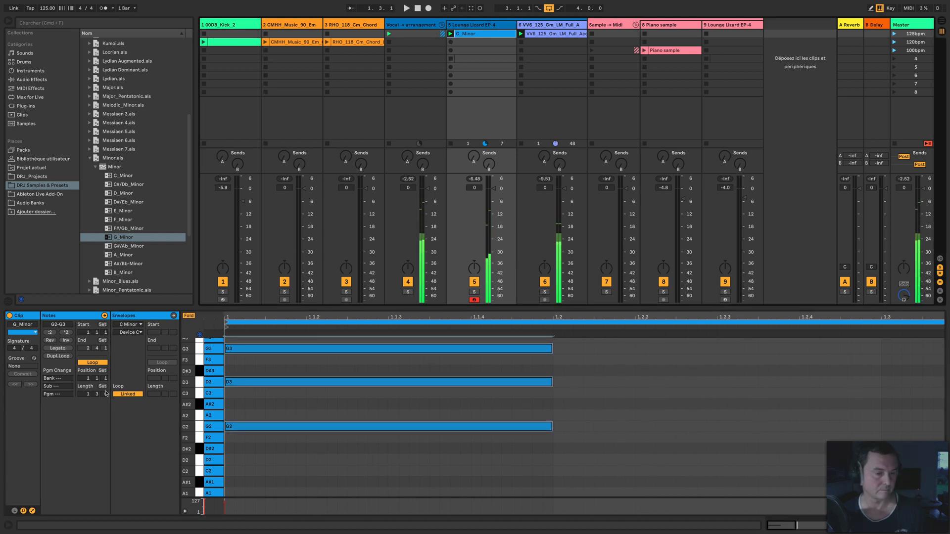
left_click_drag(523, 456, 519, 346)
scroll(523, 372, "up", 1)
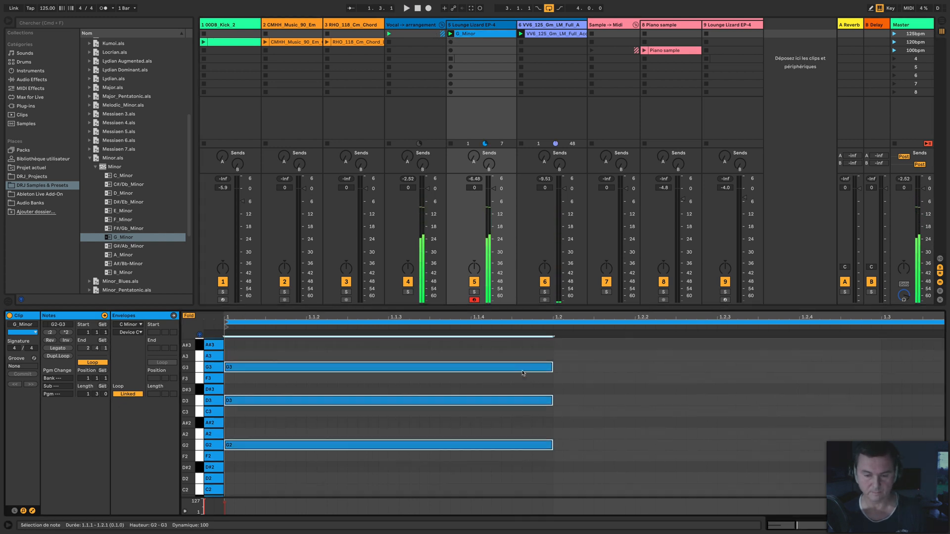
scroll(522, 373, "up", 1)
mouse_move(89, 395)
left_mouse_down()
mouse_move(89, 377)
mouse_move(97, 403)
left_mouse_up()
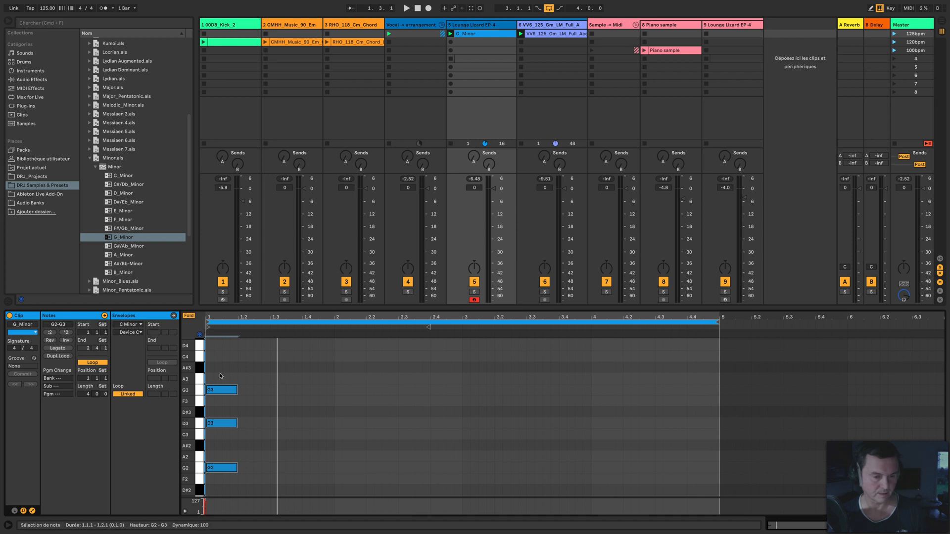
- Lengthen the G chord to one bar, and copy it to bar 2 as F2, C3 and F3 for playback with the vocal
left_click_drag(238, 467, 335, 468)
key("space")
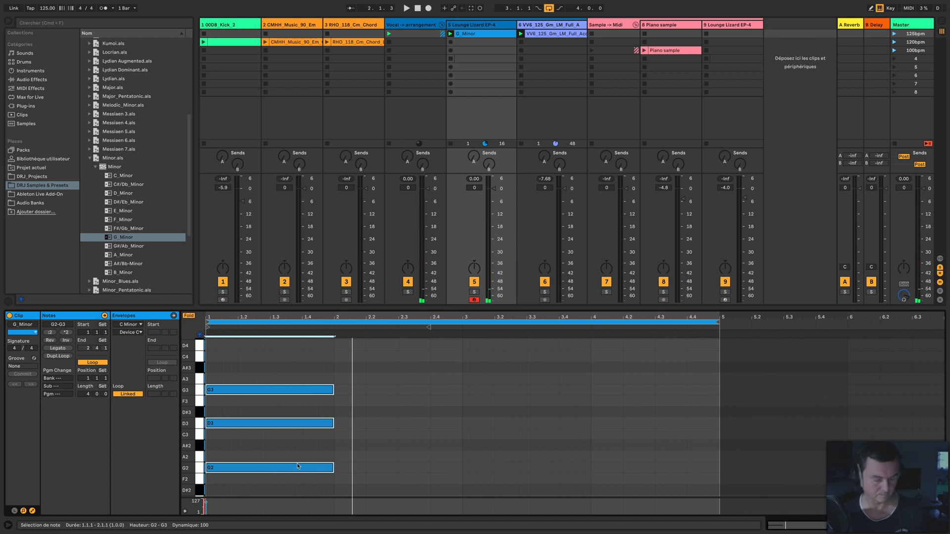
left_click_drag(292, 466, 418, 485)
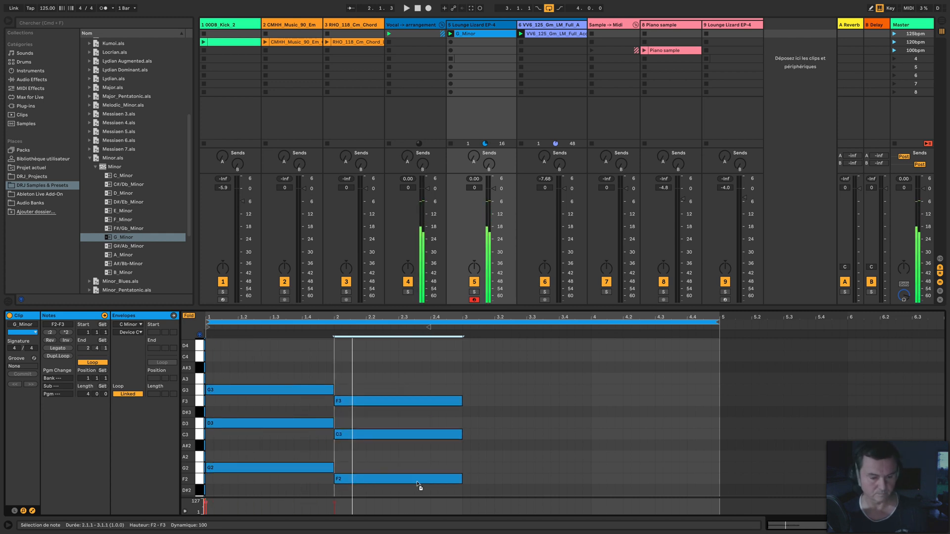
key("space")
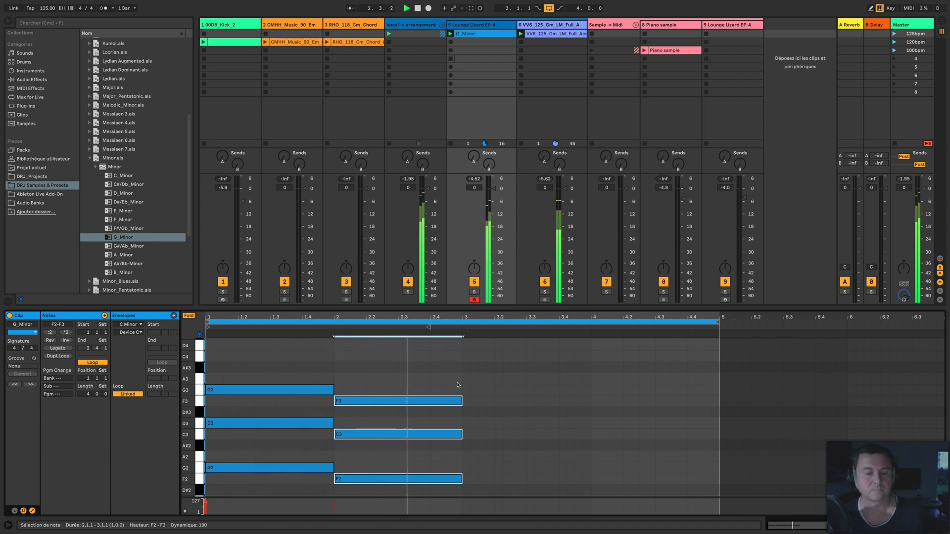
- Fill bar 3 with D2, A2 and D3 and bar 4 with D#2, A#2 and D#3, and stop all clips after listening
left_click_drag(416, 373, 555, 494)
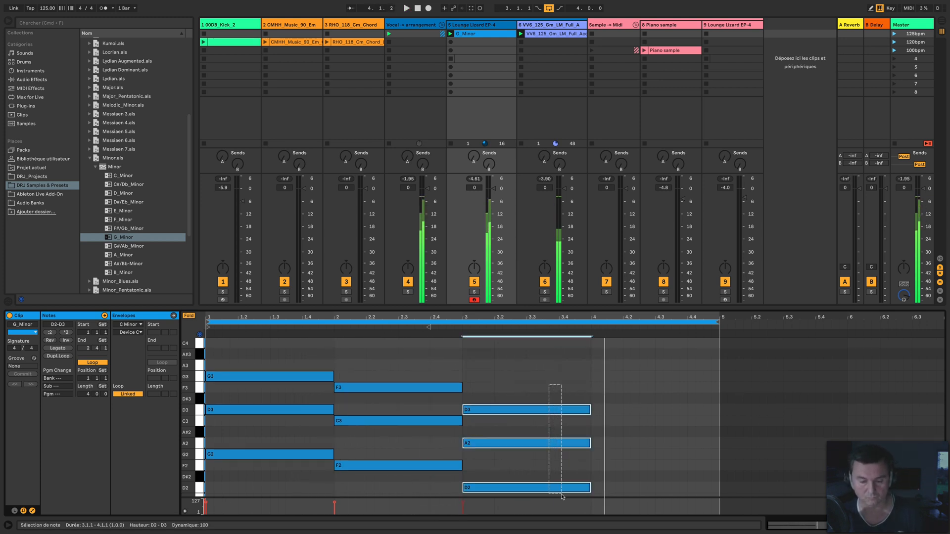
left_click_drag(564, 487, 685, 482)
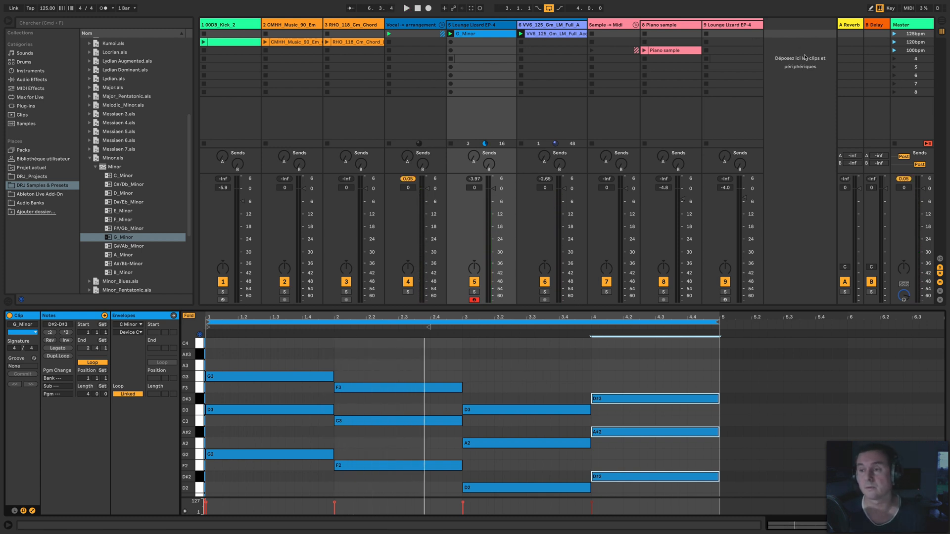
left_click(895, 145)
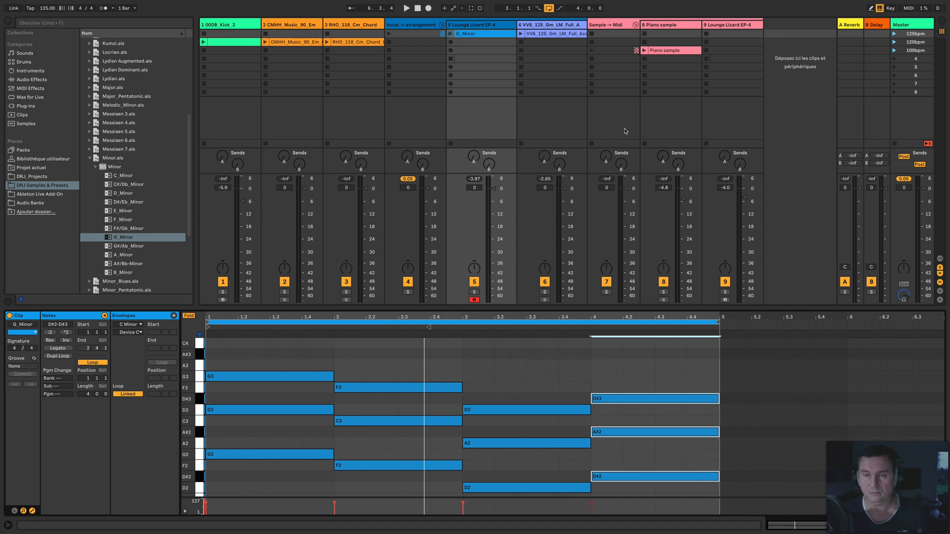
- Open the Piano sample clip's waveform and launch the 100bpm scene to play it
left_click(905, 25)
left_click(905, 25)
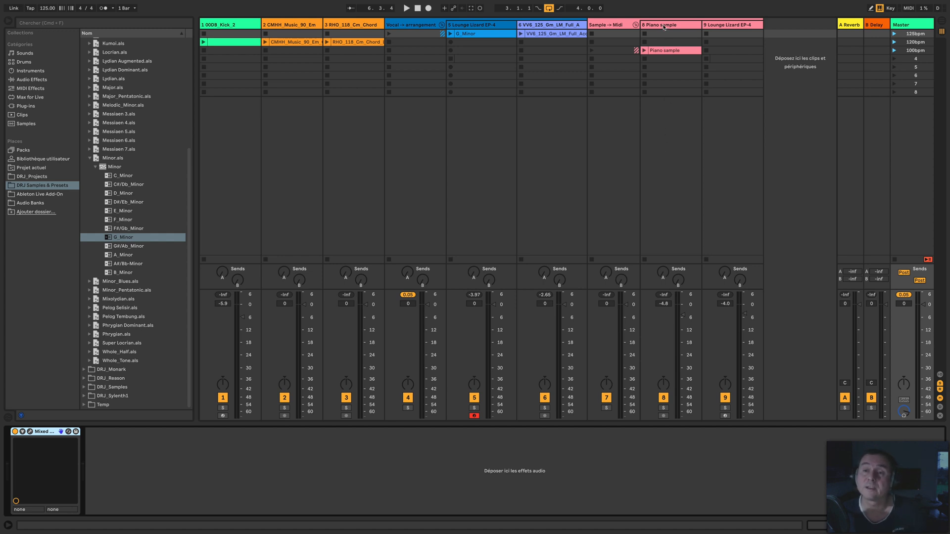
left_click(672, 51)
double_click(672, 51)
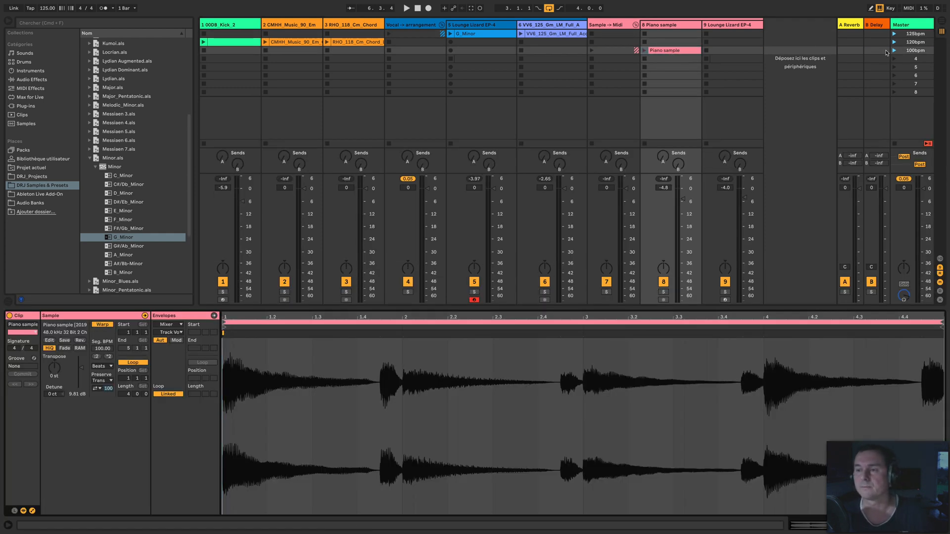
left_click(895, 51)
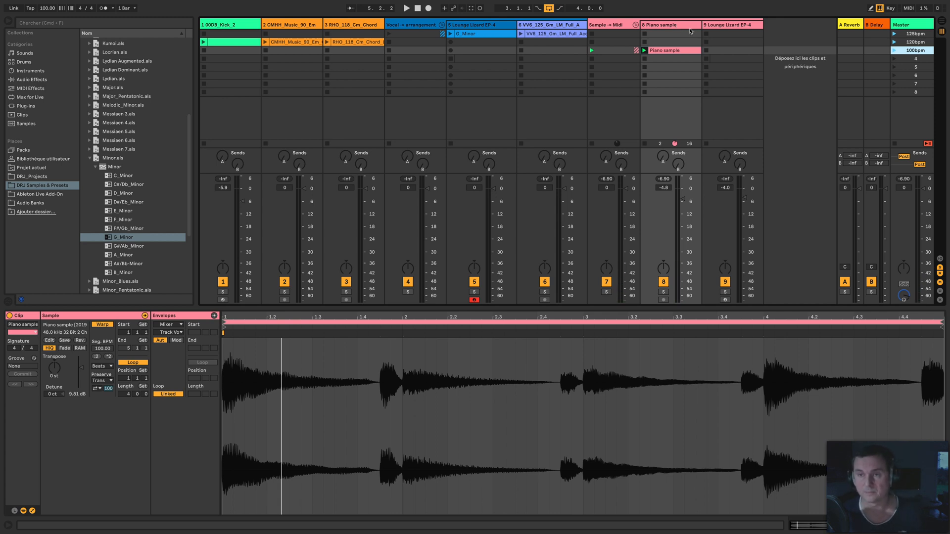
- Clear the Mixed In Key result on the Piano sample track and shorten the Piano sample clip's loop to bar 1 for analysis
left_click(657, 28)
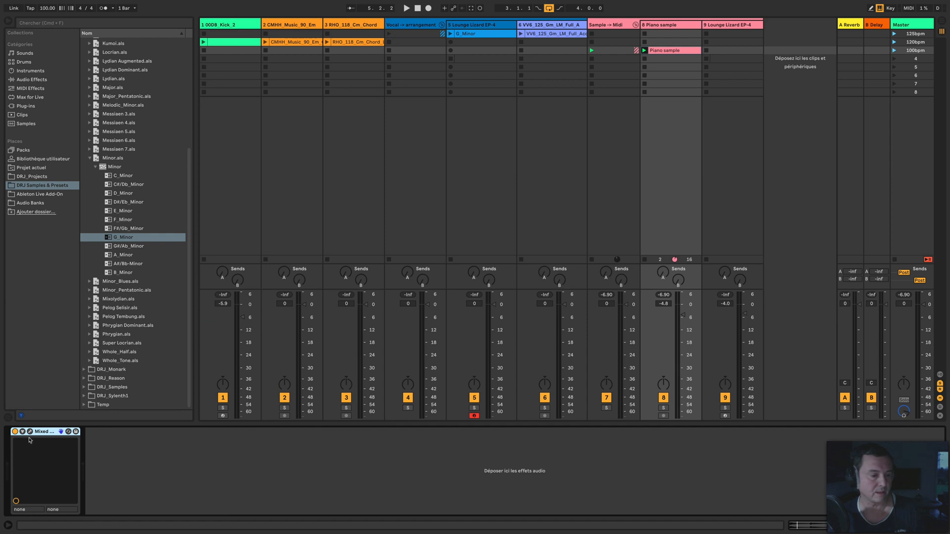
left_click(30, 431)
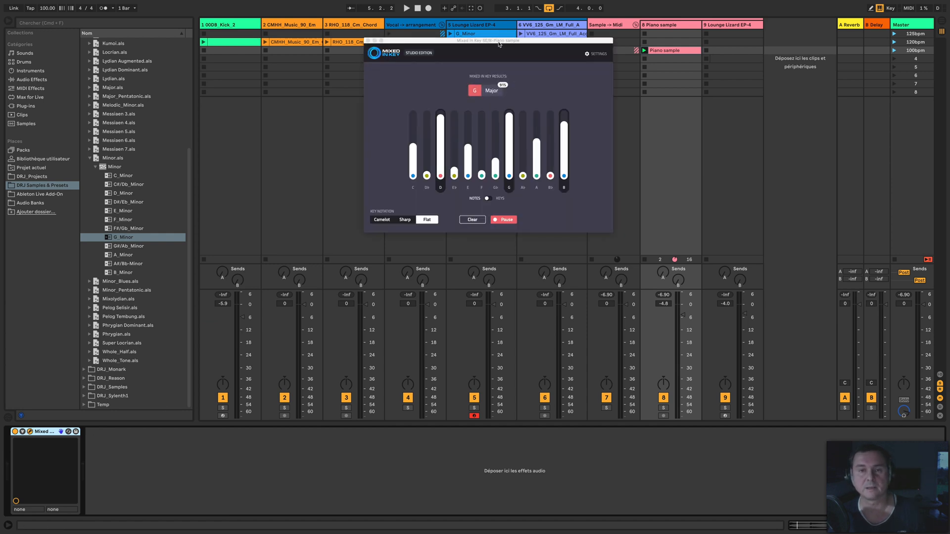
left_click_drag(500, 44, 513, 82)
left_click(491, 257)
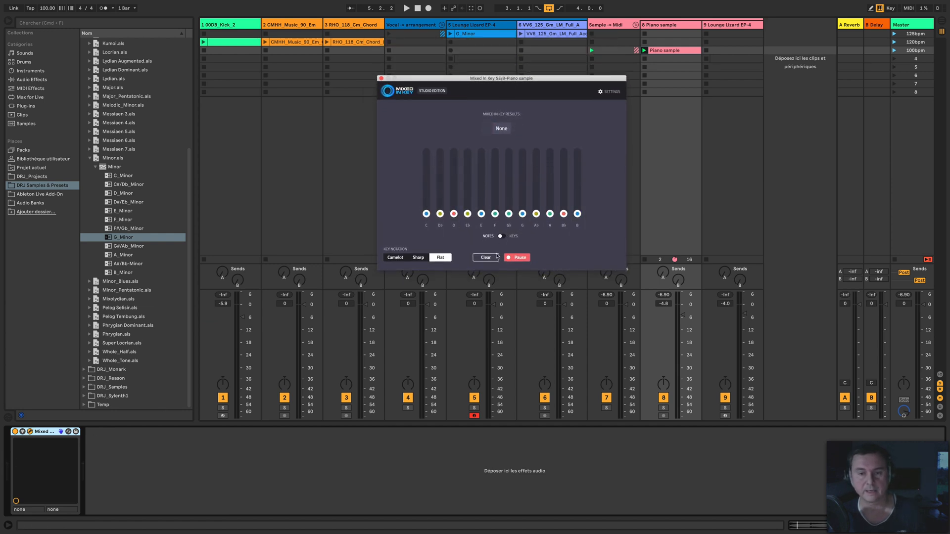
left_click(669, 51)
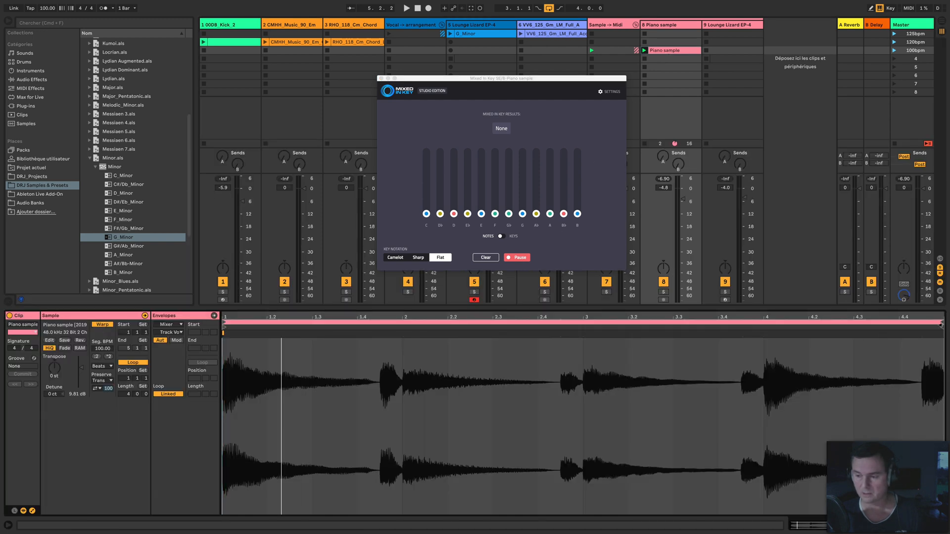
left_click_drag(941, 324, 402, 324)
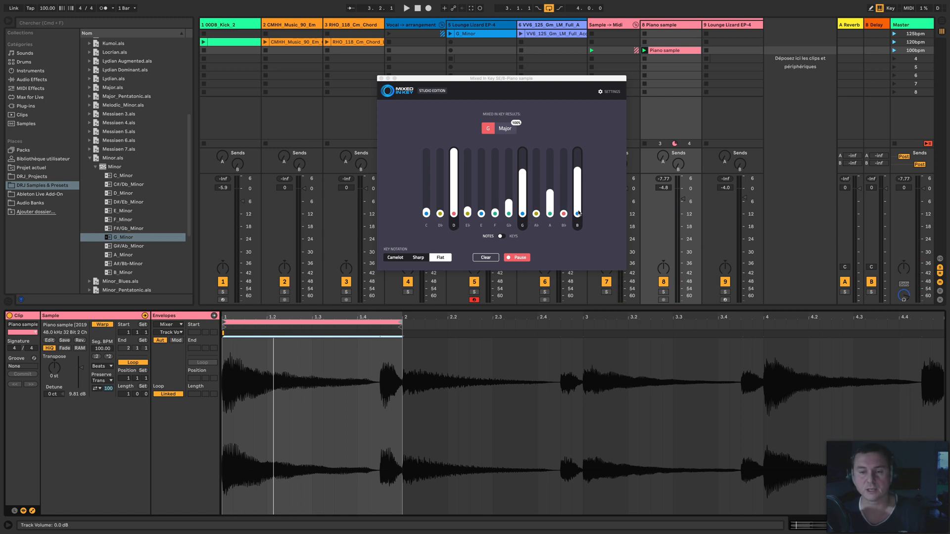
- Create an empty MIDI clip on the 9 Lounge Lizard EP-4 track in the 100bpm scene
left_click(728, 28)
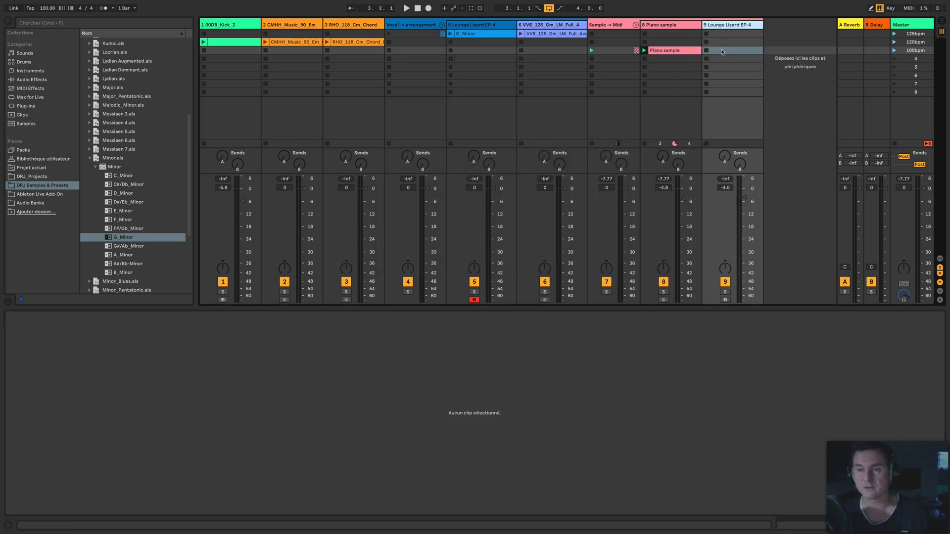
double_click(722, 51)
left_click(722, 28)
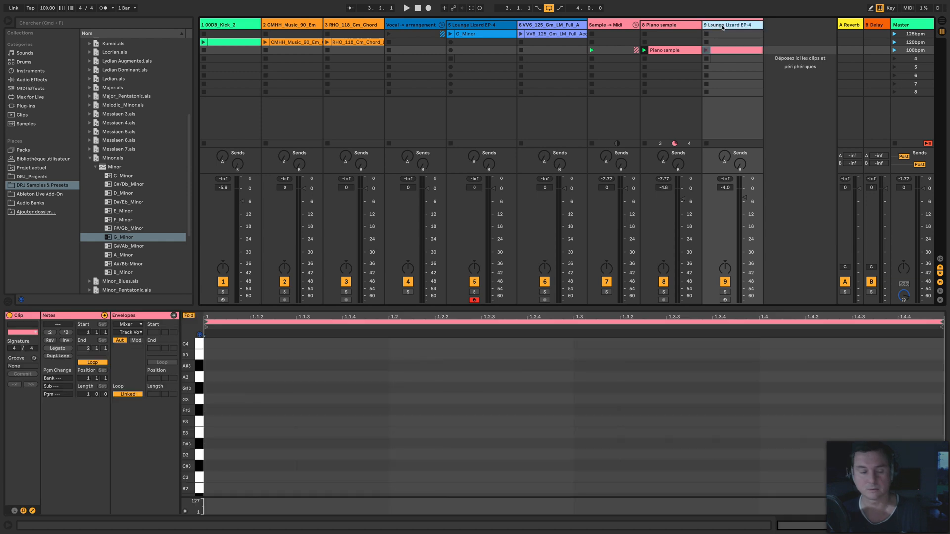
- Write a one-beat chord of D2, G2 and B2 at the start of the new MIDI clip
left_click(206, 446)
scroll(205, 446, "down", 3)
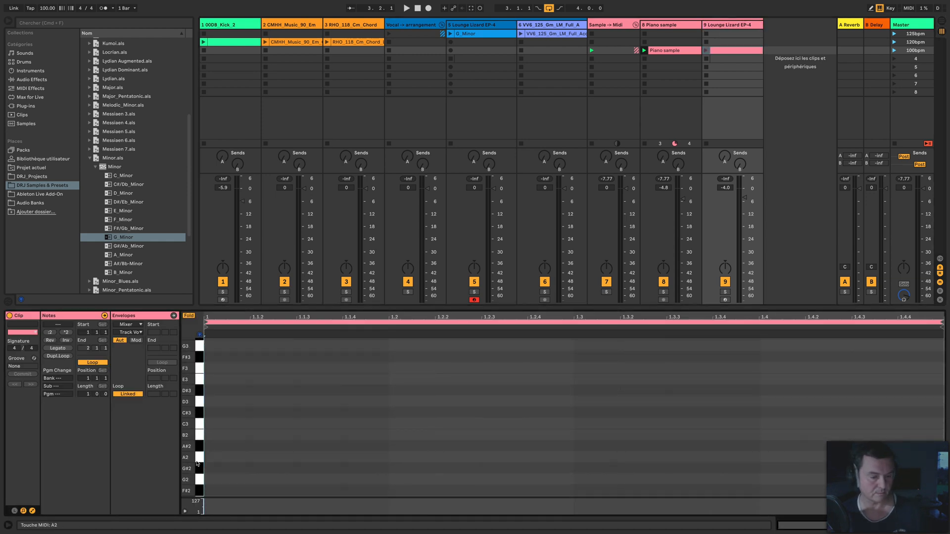
scroll(211, 442, "up", 1)
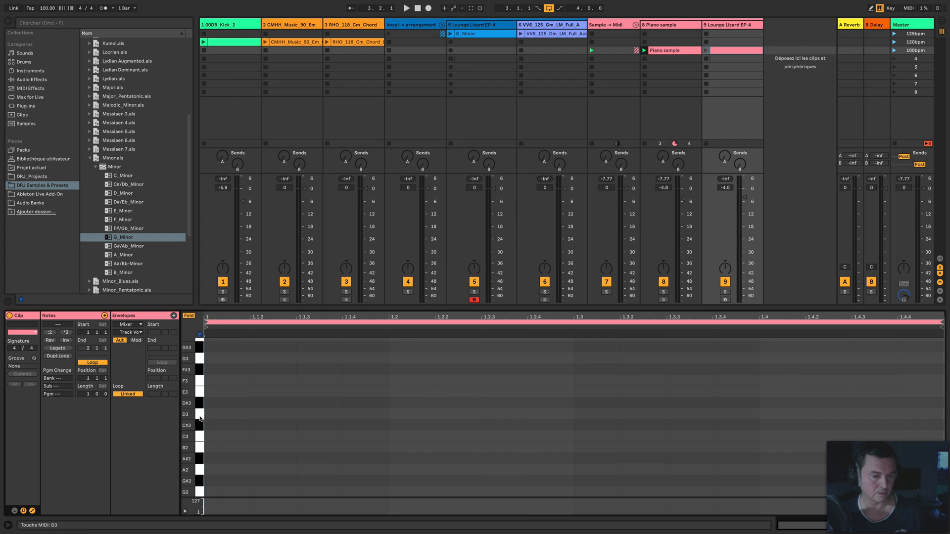
scroll(221, 443, "down", 6)
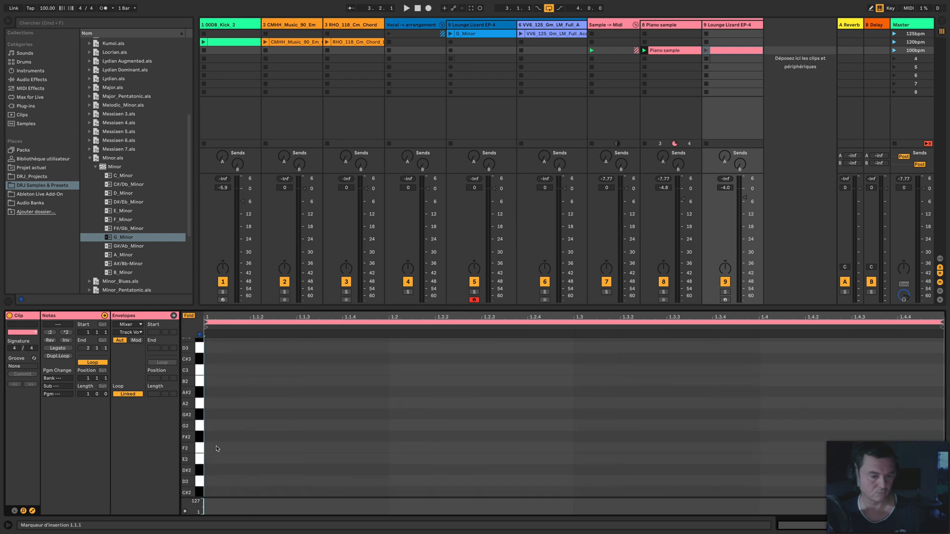
scroll(216, 448, "down", 2)
left_click(199, 459)
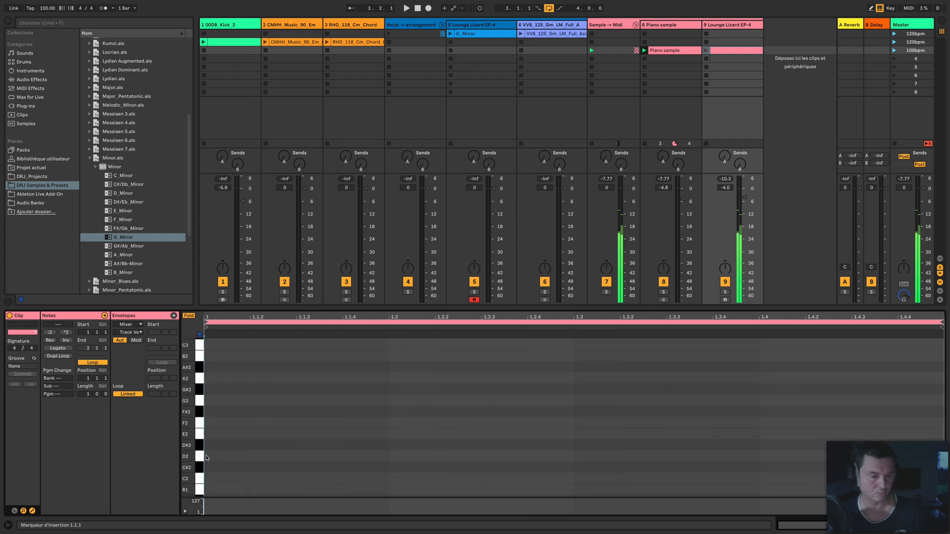
double_click(217, 456)
left_click_drag(248, 457, 378, 458)
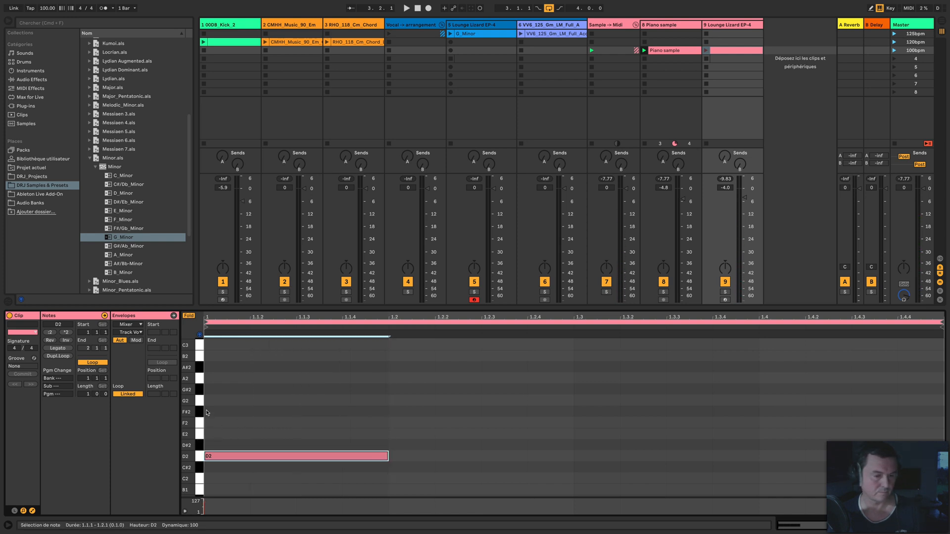
double_click(224, 401)
left_click_drag(252, 400, 388, 401)
double_click(213, 356)
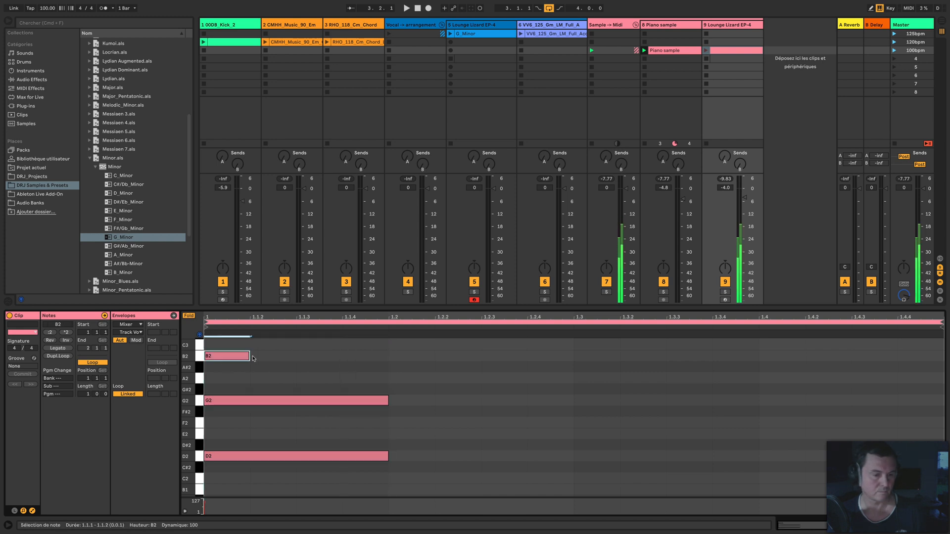
left_click_drag(253, 356, 374, 364)
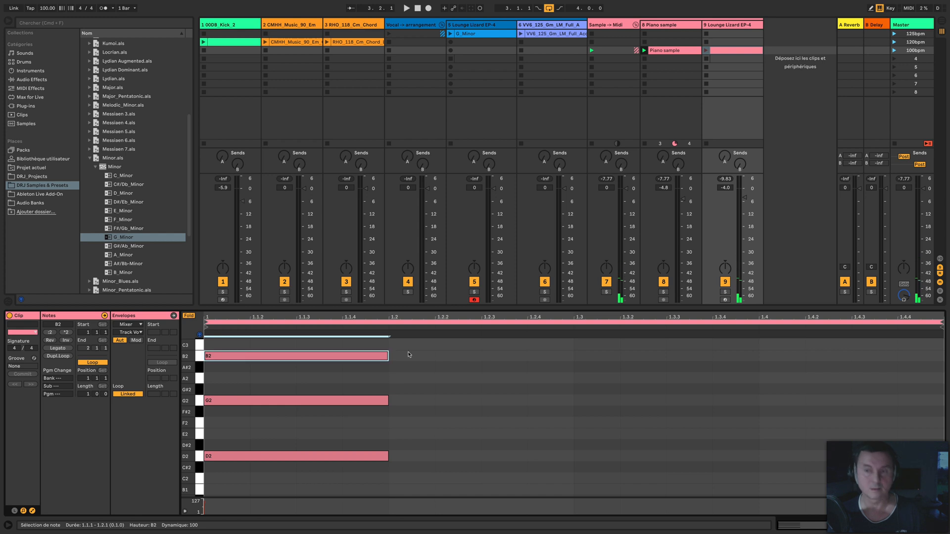
- Check the Piano sample's Mixed In Key notes against the chord, and launch the new chord clip
left_click(664, 26)
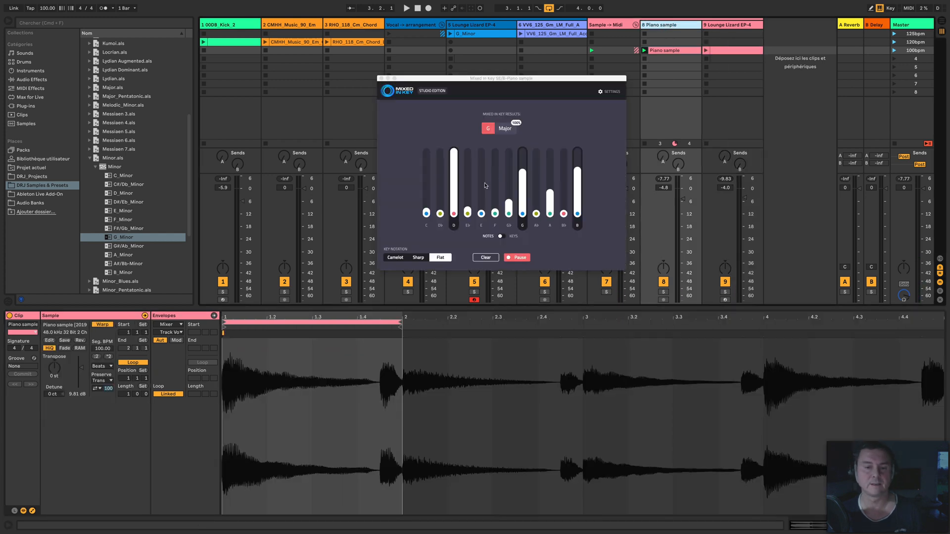
left_click(723, 28)
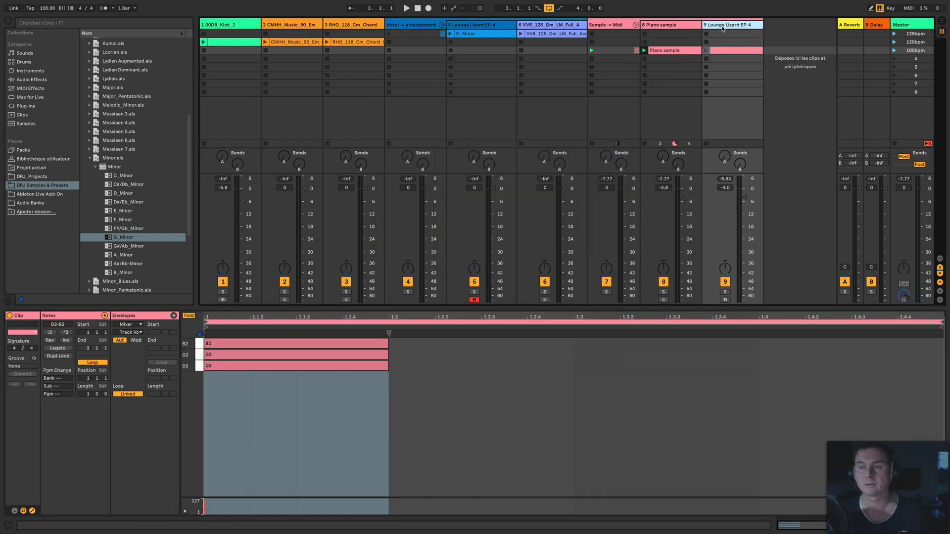
left_click(718, 53)
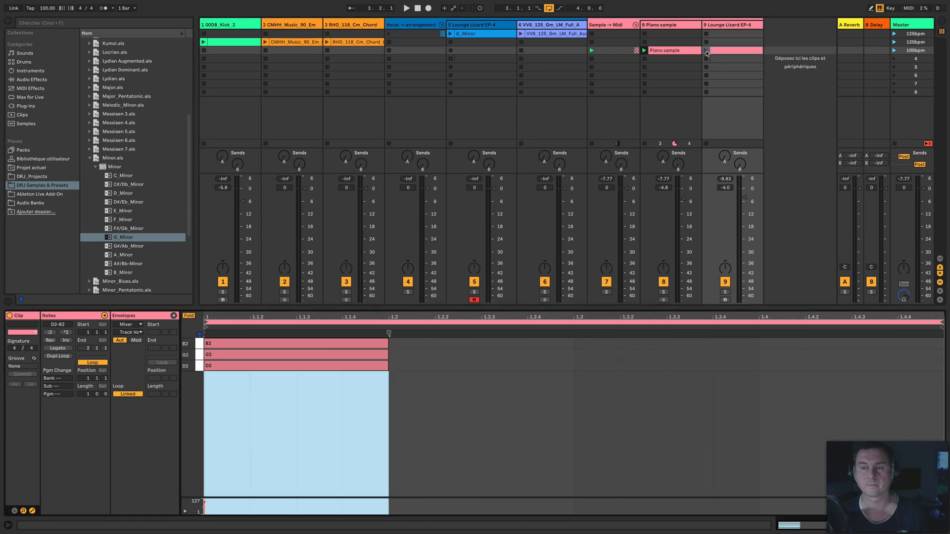
left_click(706, 51)
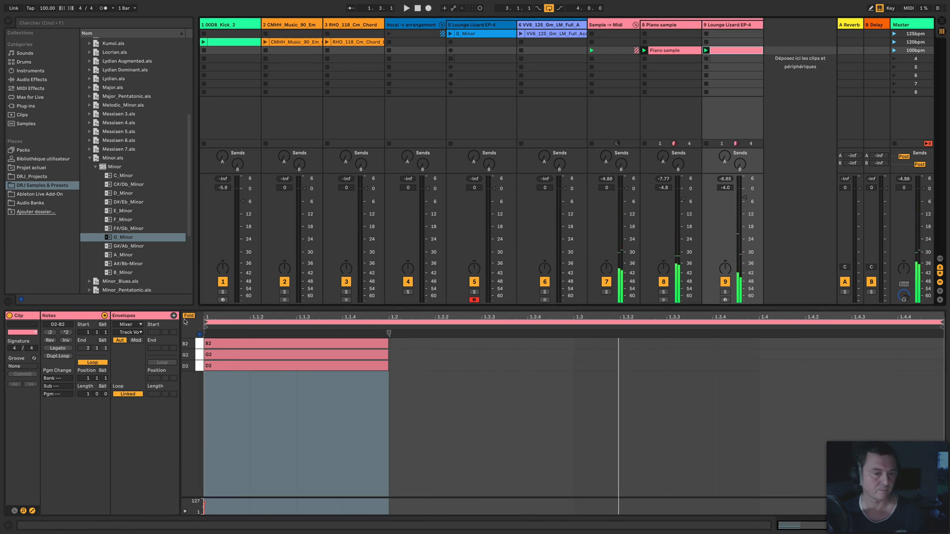
- Unfold the note display and extend all three chord notes to the full bar with Legato
left_click(187, 317)
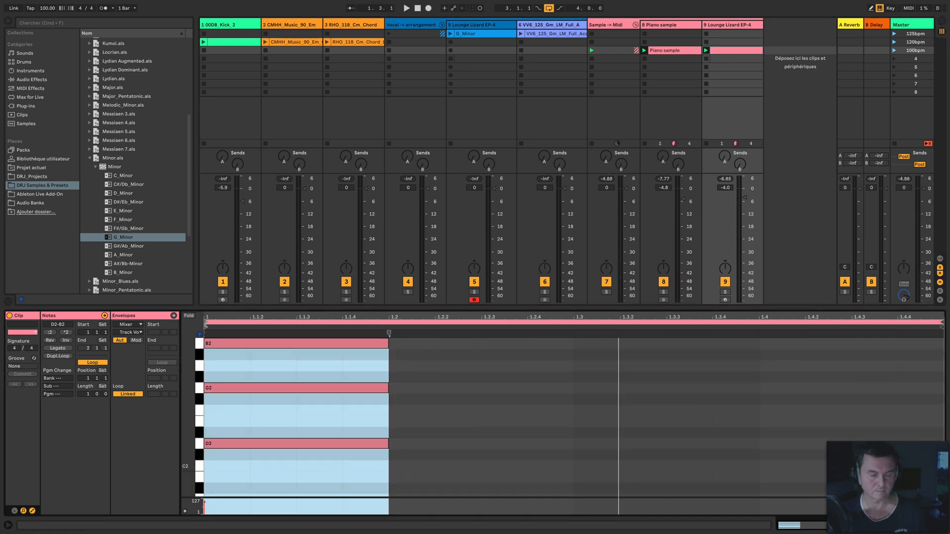
left_click(434, 416)
key("super+a")
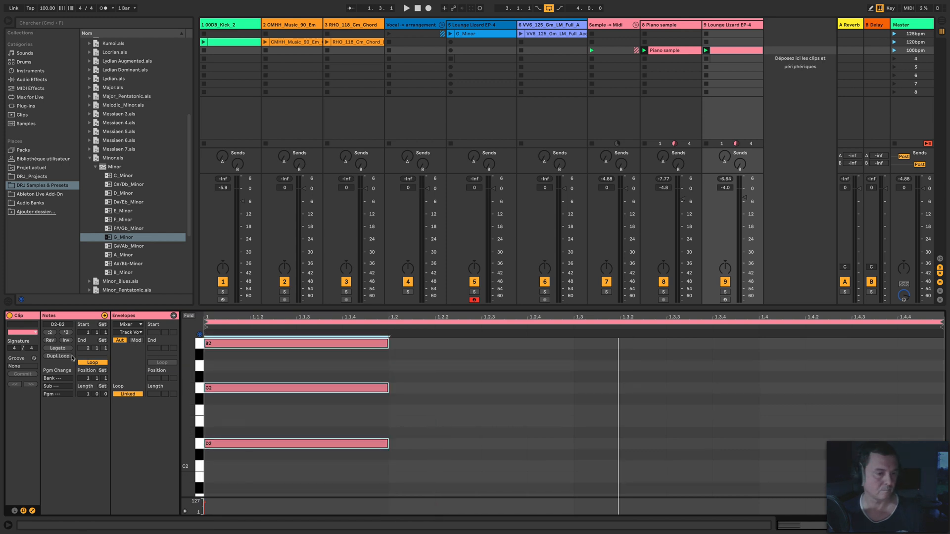
left_click(65, 348)
- Set the chord clip's loop length to 4 bars during playback and solo its track to hear the chord
key("space")
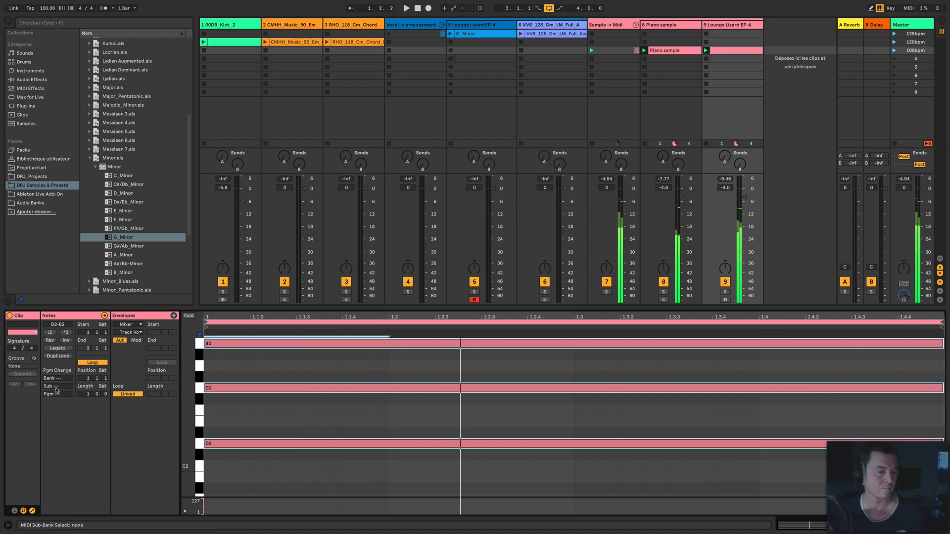
left_click_drag(82, 396, 81, 386)
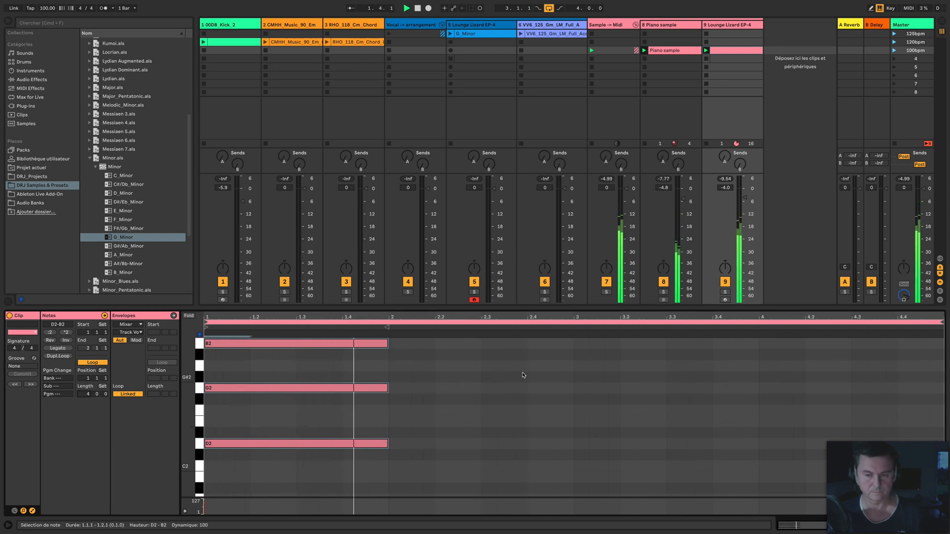
left_click(725, 292)
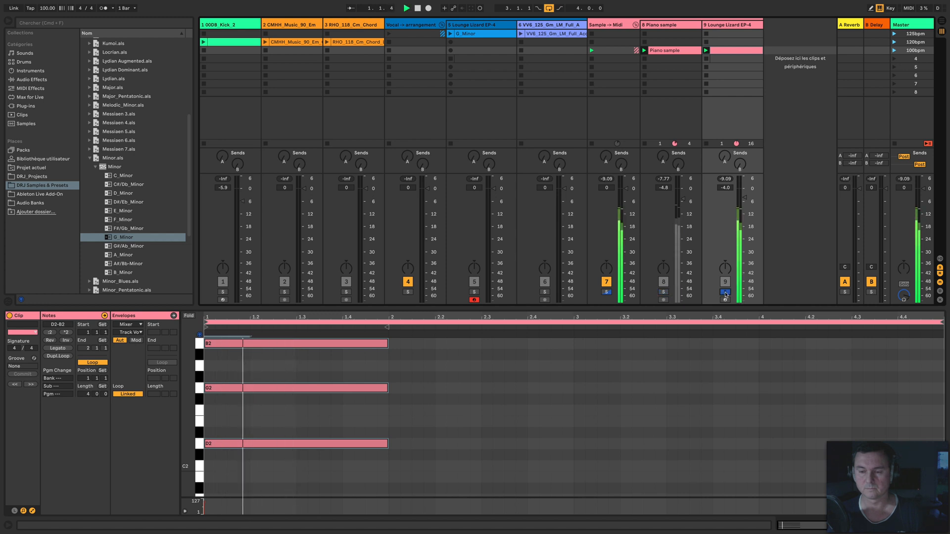
- Move the Piano sample clip's loop to bar 2, clear the Mixed In Key result, and solo the sample for a new analysis
left_click(685, 52)
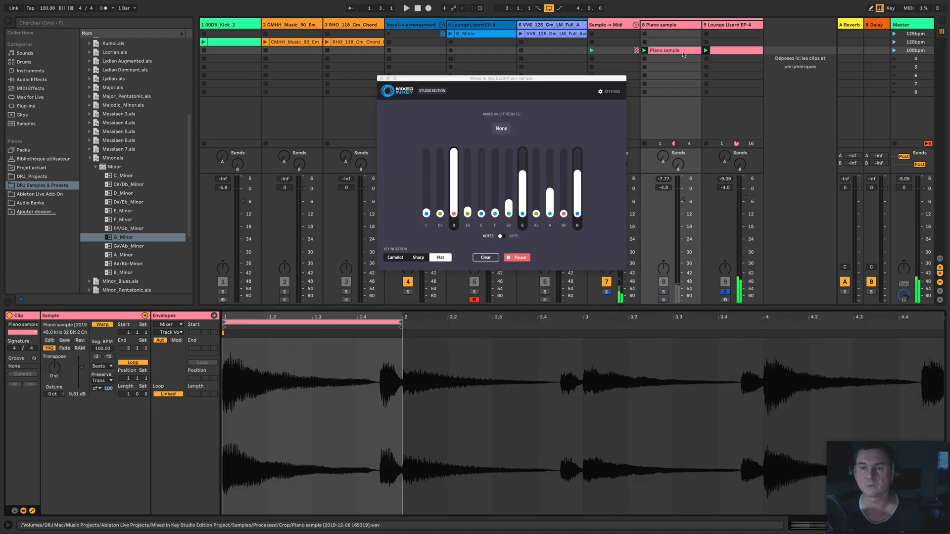
left_click_drag(345, 321, 526, 323)
left_click(482, 257)
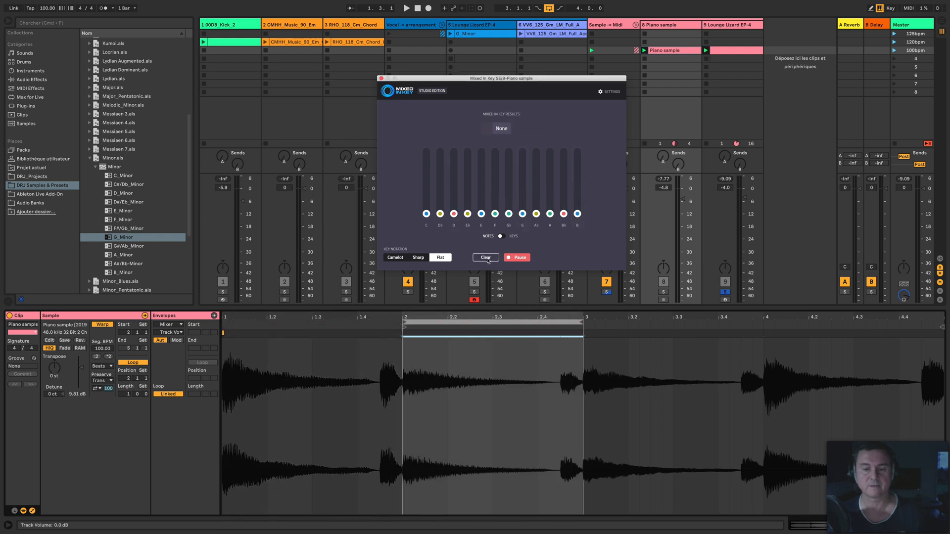
left_click(663, 292)
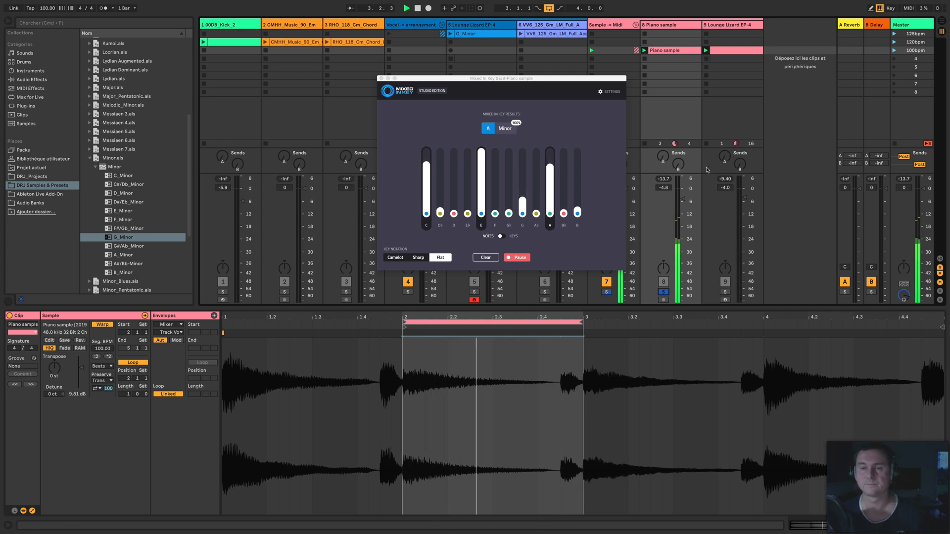
- Write a one-bar chord of E2, A2 and C3 in bar 2 of the Lounge Lizard clip, with its track soloed
left_click(717, 52)
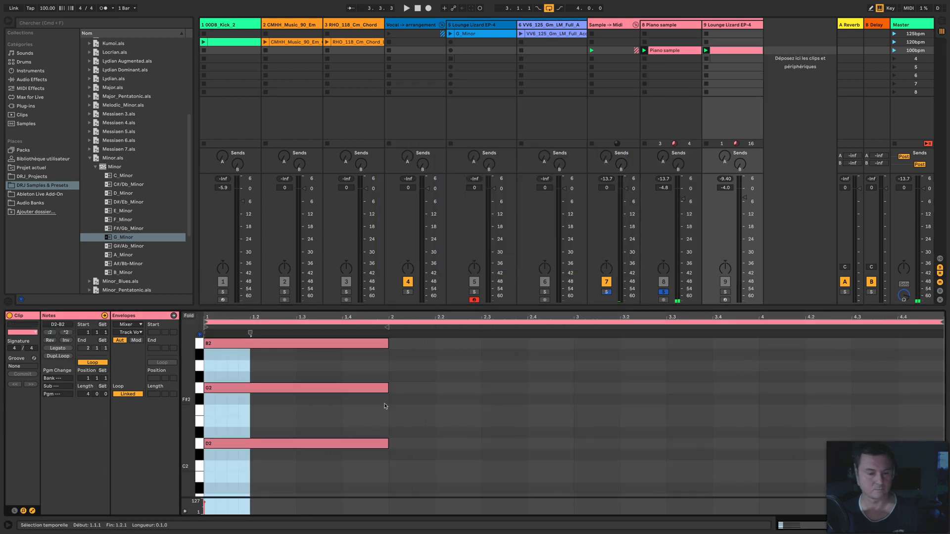
scroll(440, 427, "up", 1)
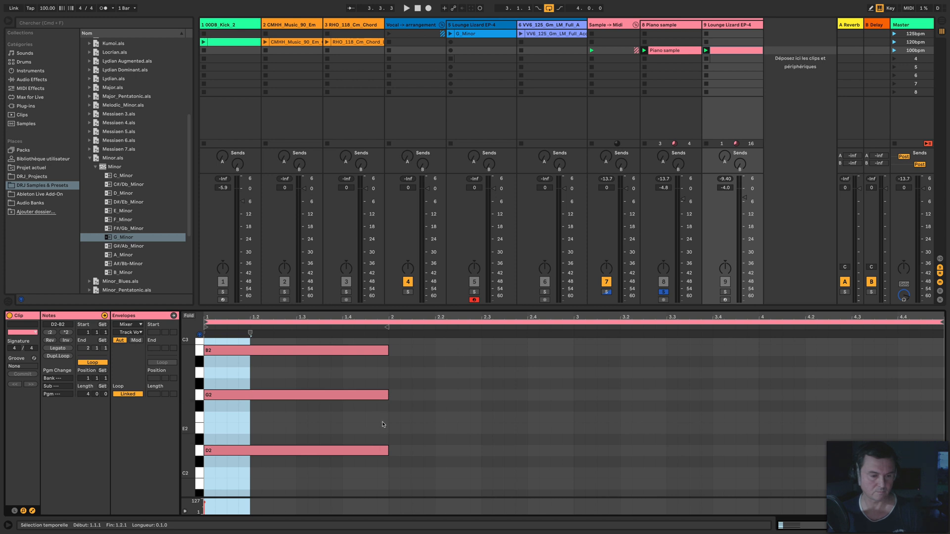
double_click(395, 429)
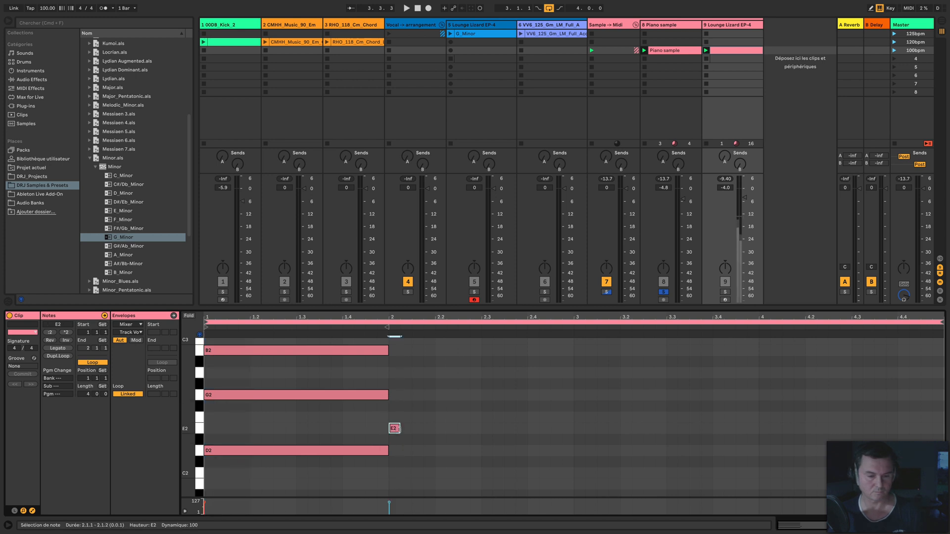
left_click_drag(401, 429, 574, 429)
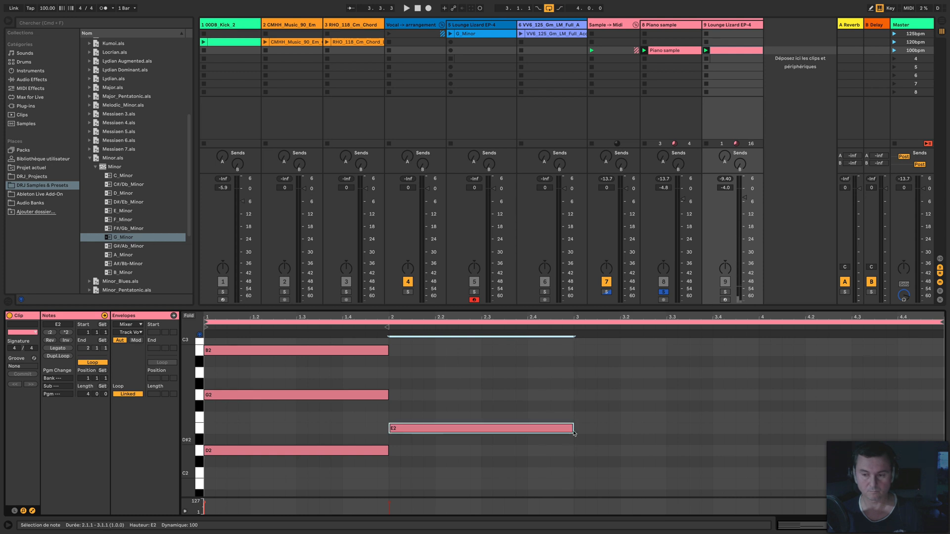
left_click(725, 293)
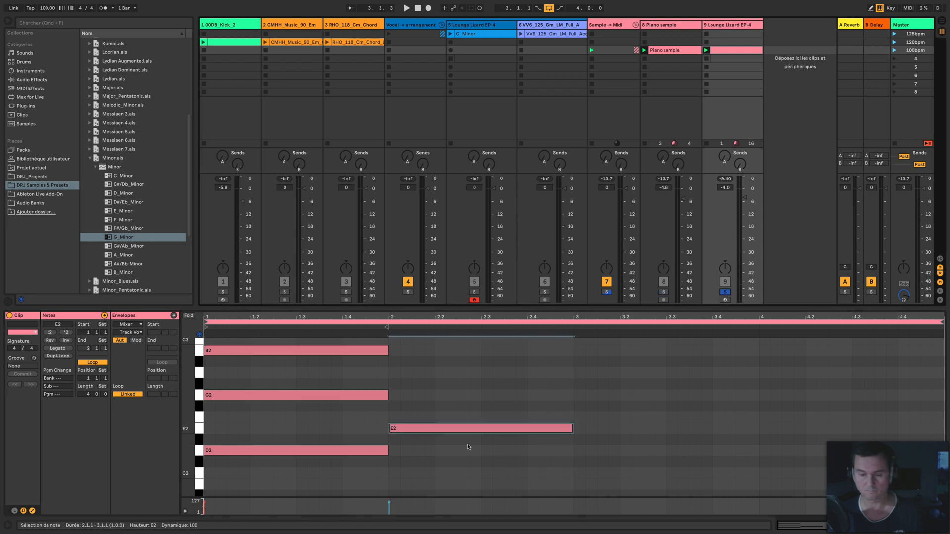
left_click(206, 429)
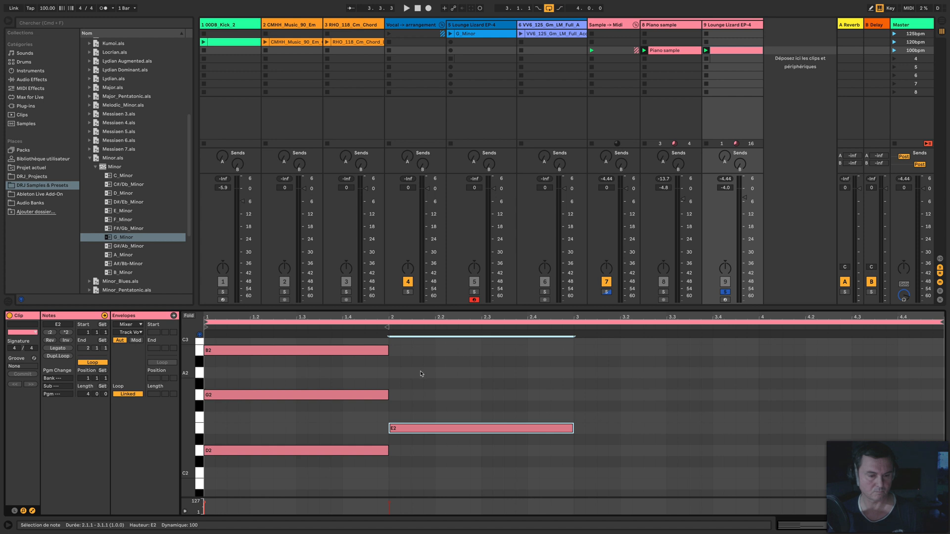
left_click_drag(395, 375, 562, 386)
scroll(482, 394, "up", 3)
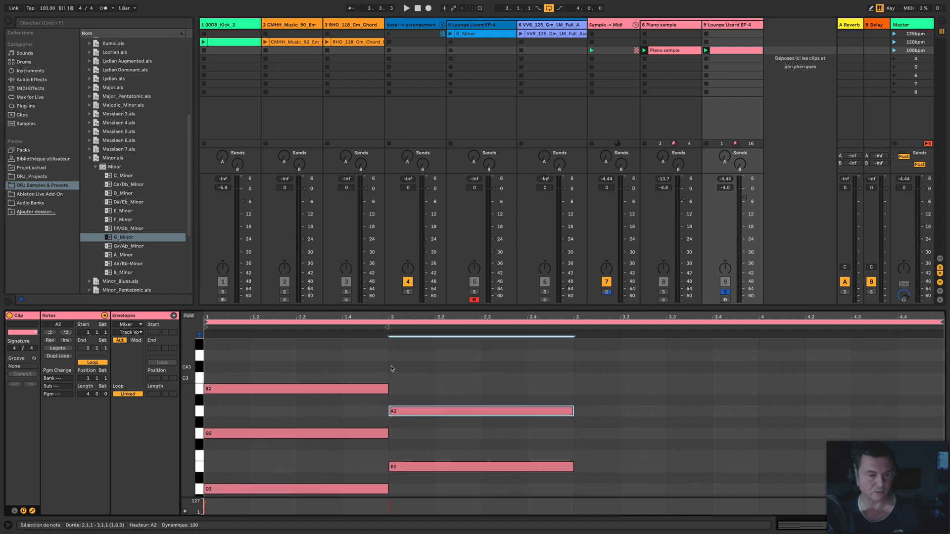
left_click_drag(390, 377, 574, 387)
- Play both clips and alternate the solo between the Lounge Lizard and Piano sample tracks to compare the chords
key("space")
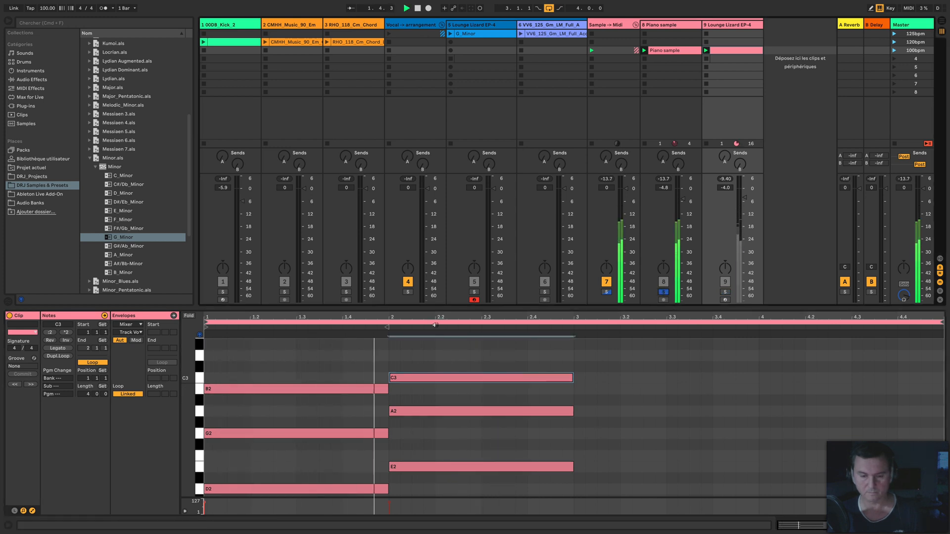
left_click(725, 292)
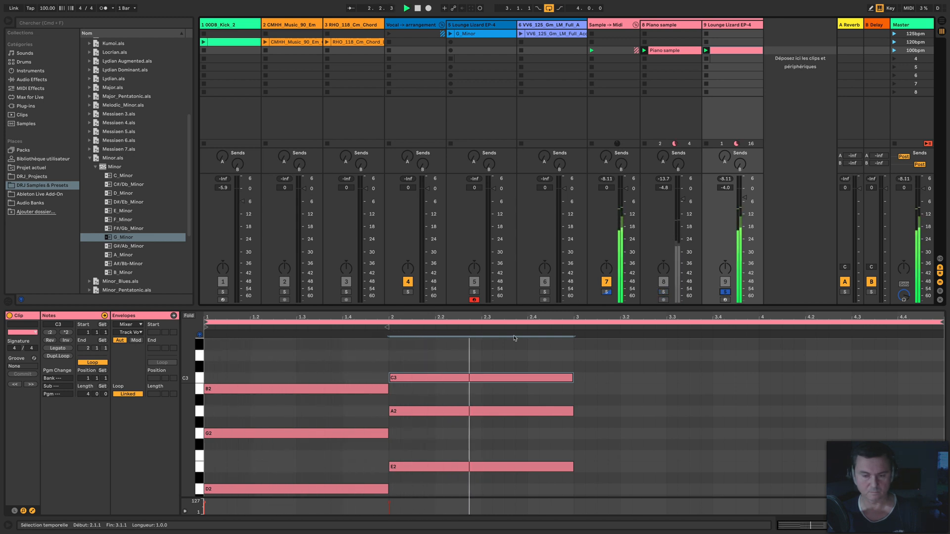
left_click(663, 292)
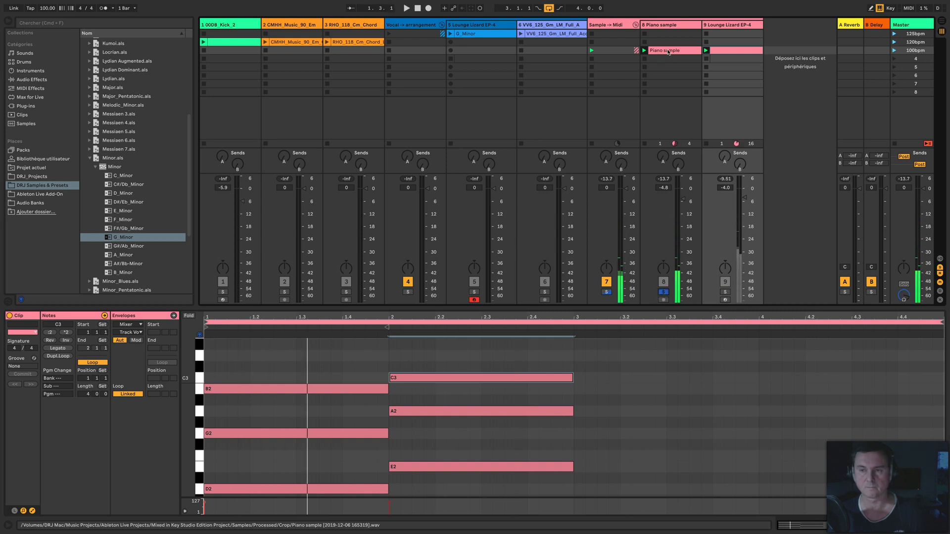
- Move the Piano sample clip's loop to bar 3 and play it for Mixed In Key to analyse
left_click(658, 28)
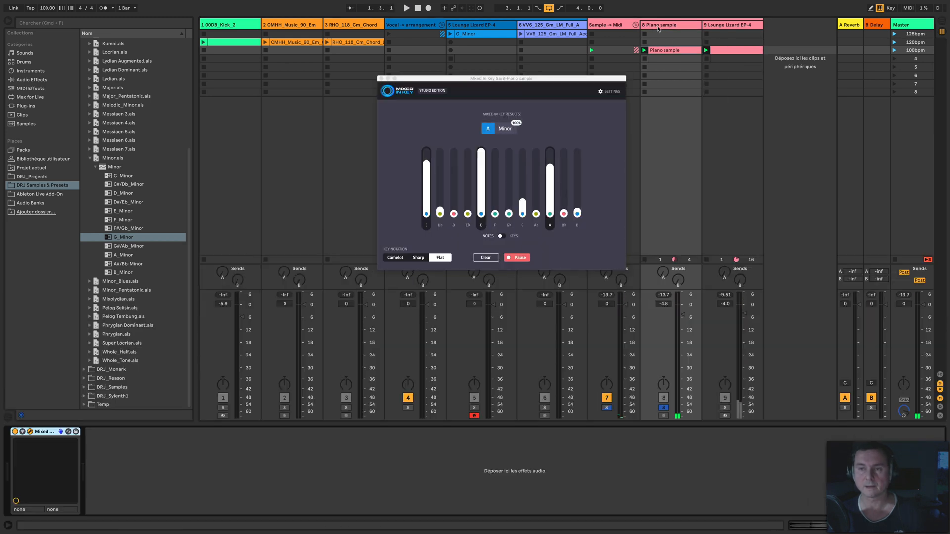
left_click(688, 52)
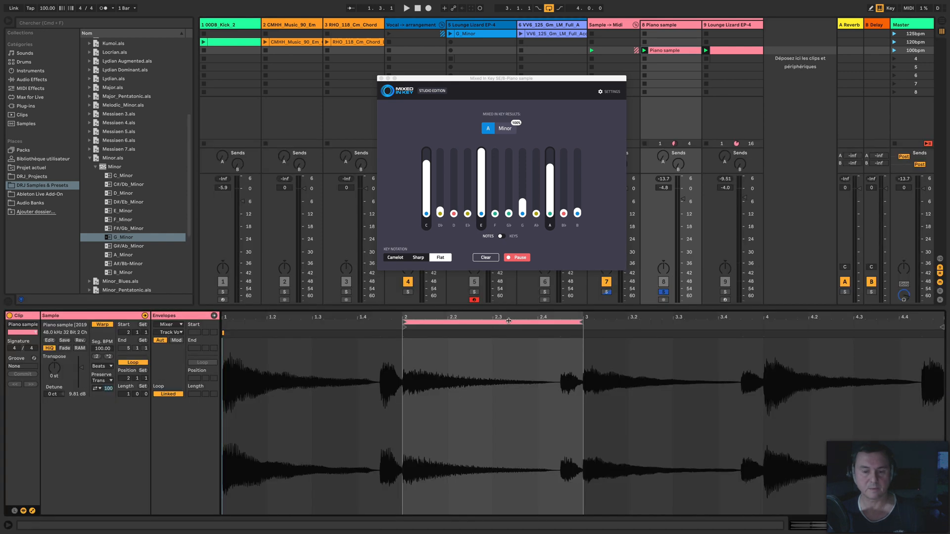
left_click_drag(508, 321, 690, 322)
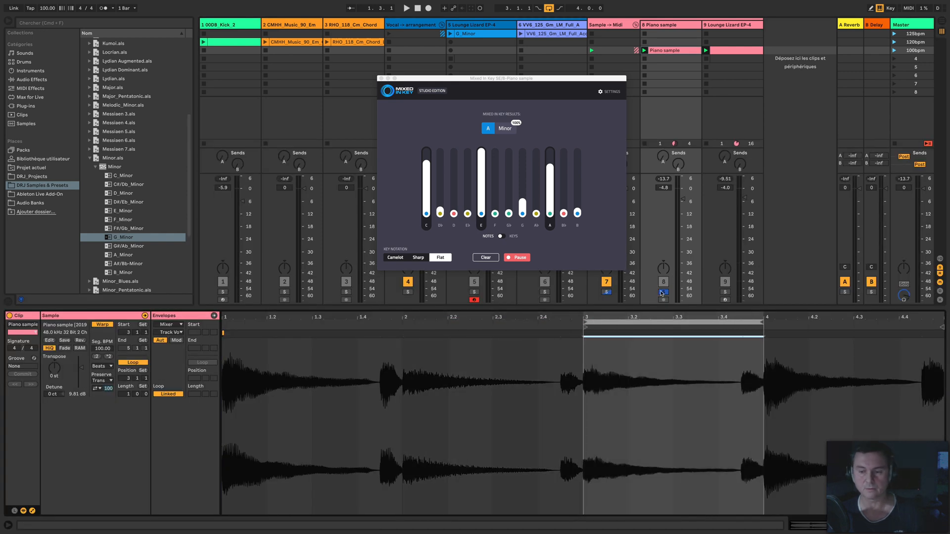
key("space")
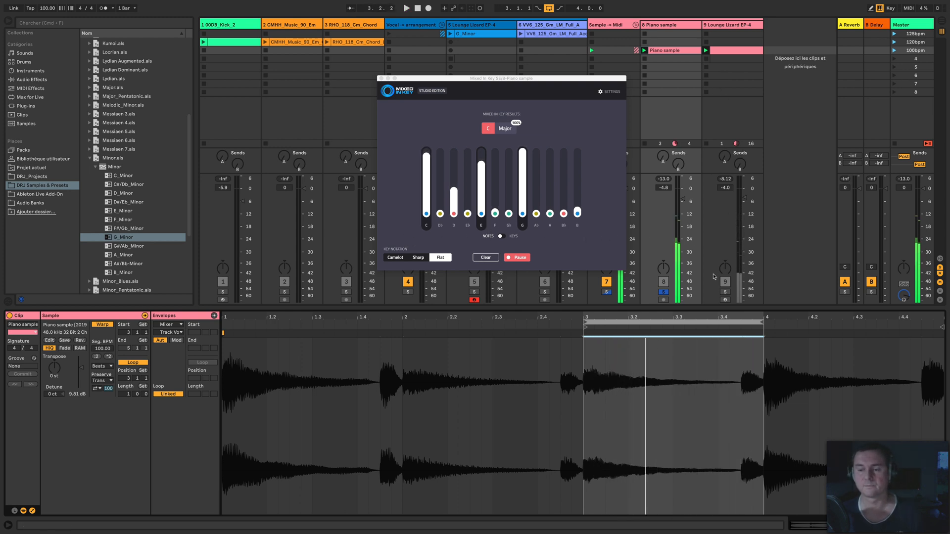
- Write a one-bar chord of G2, C3 and E3 in bar 3 of the Lounge Lizard clip, with its track soloed
left_click(726, 292)
left_click(723, 53)
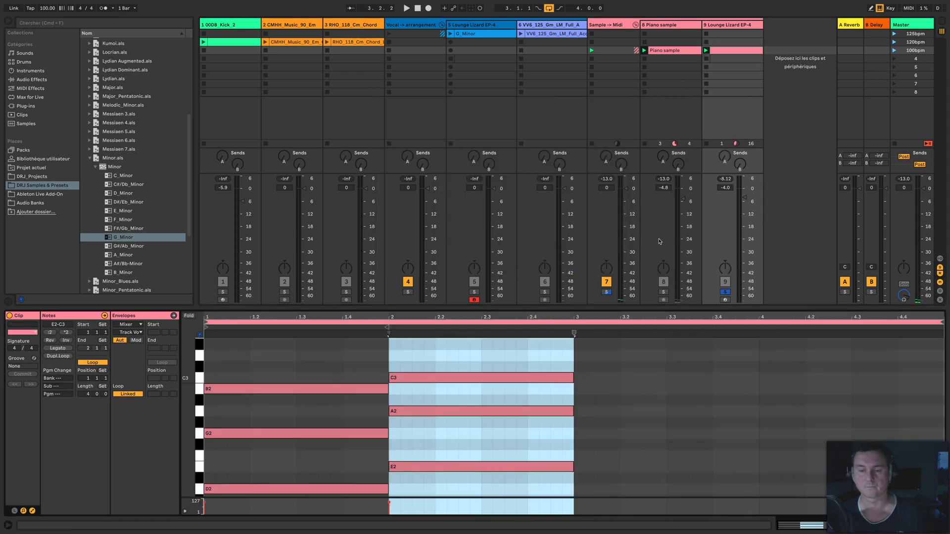
left_click(516, 442)
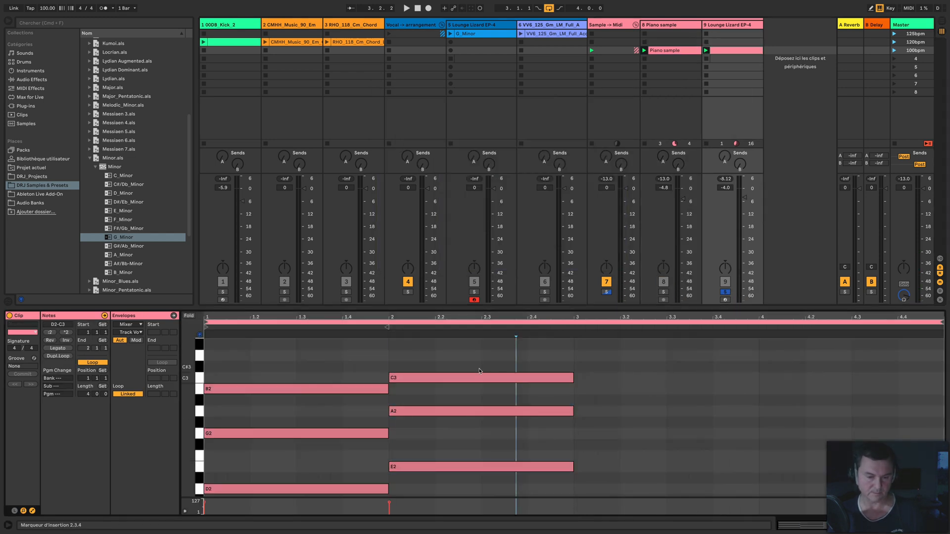
scroll(528, 417, "down", 2)
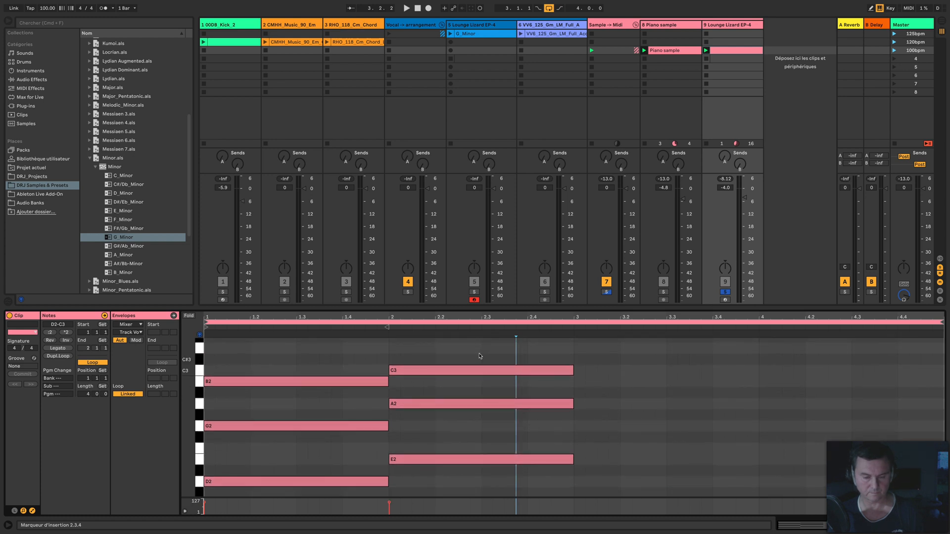
double_click(578, 427)
left_click_drag(589, 428, 759, 427)
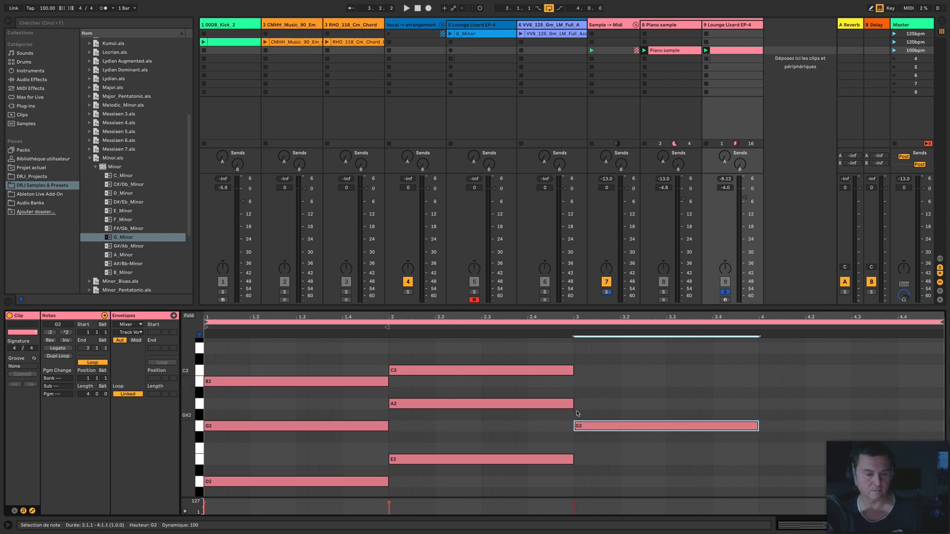
double_click(579, 371)
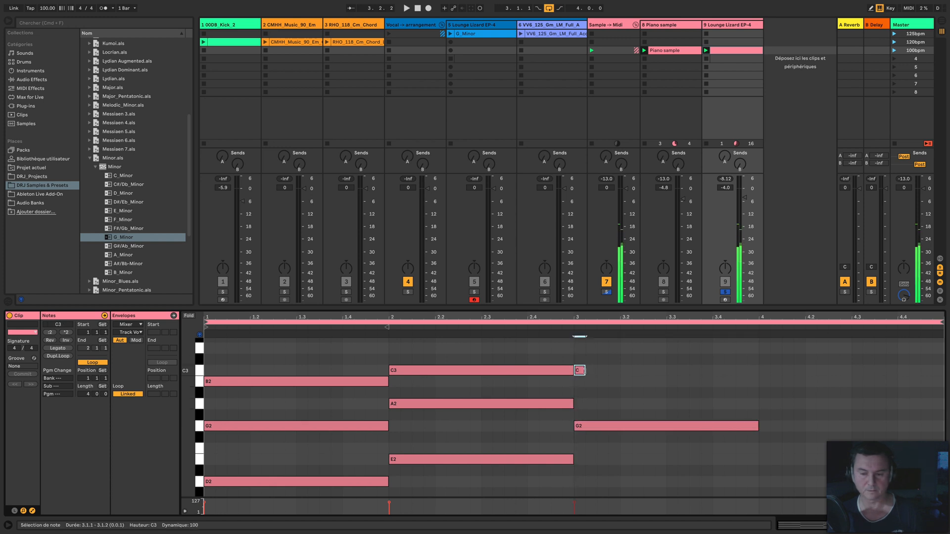
left_click_drag(590, 371, 754, 387)
scroll(646, 389, "up", 2)
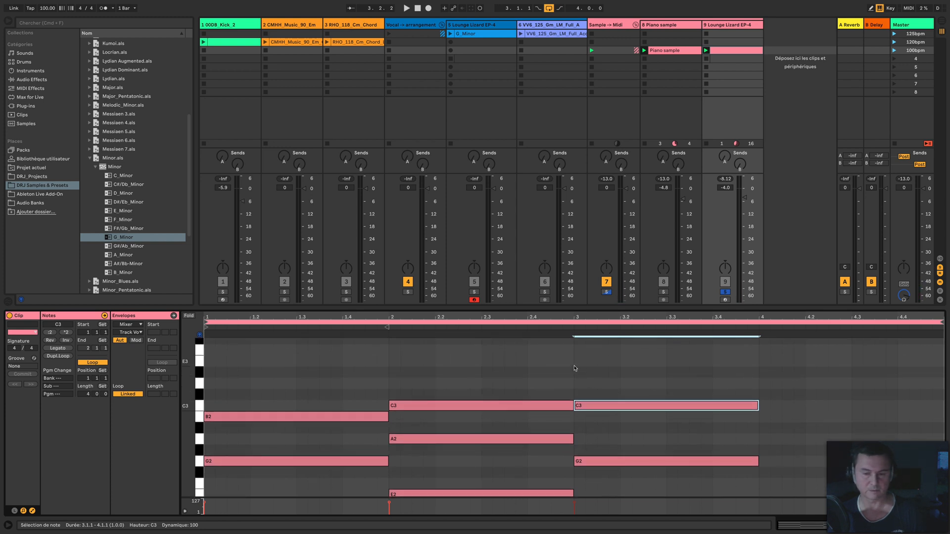
double_click(577, 362)
left_click_drag(585, 361, 758, 363)
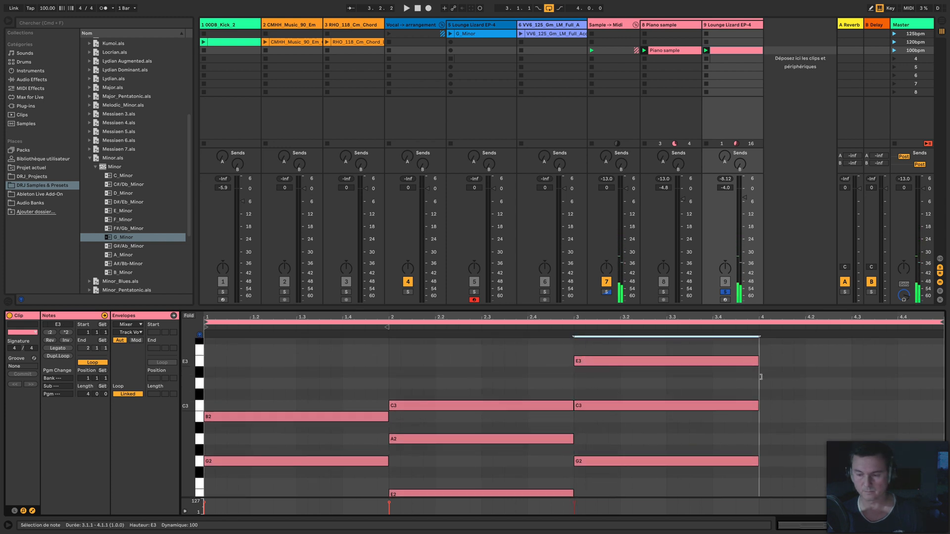
- Play from bar 3 and alternate the solo between the Piano sample and Lounge Lizard tracks to compare the bar 3 chords
left_click(569, 326)
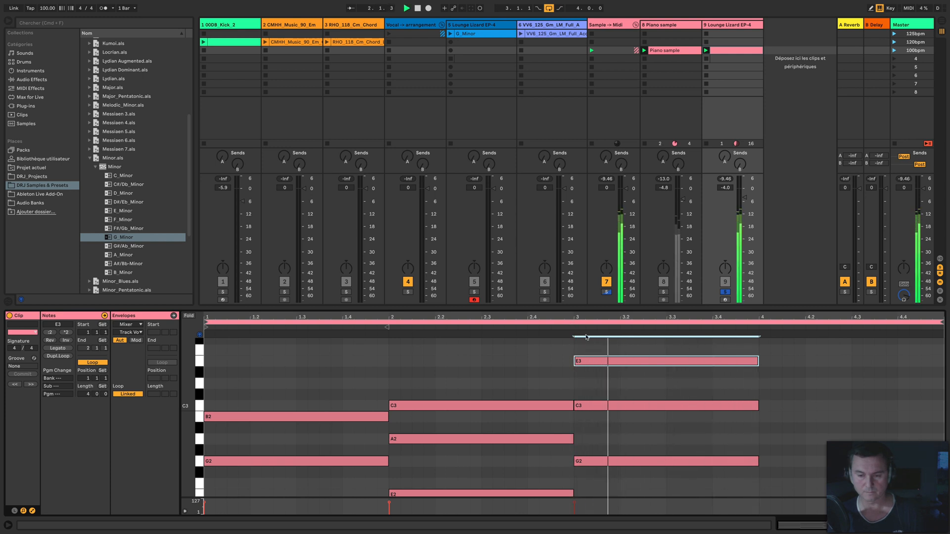
left_click(663, 292)
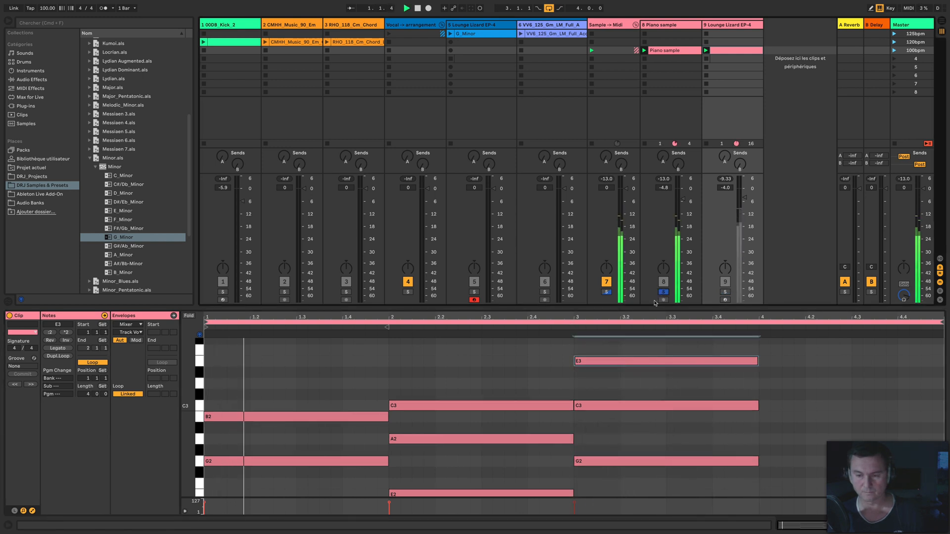
left_click(724, 292)
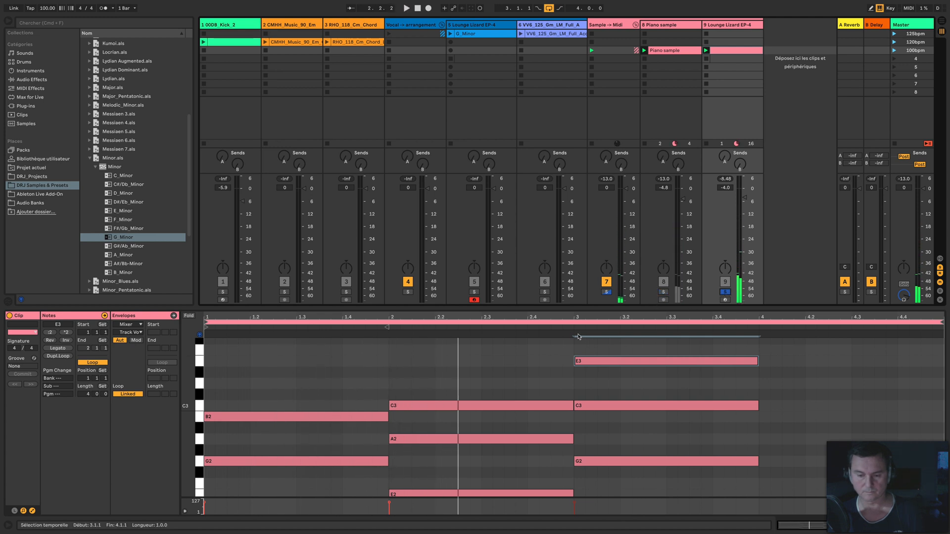
left_click(563, 327)
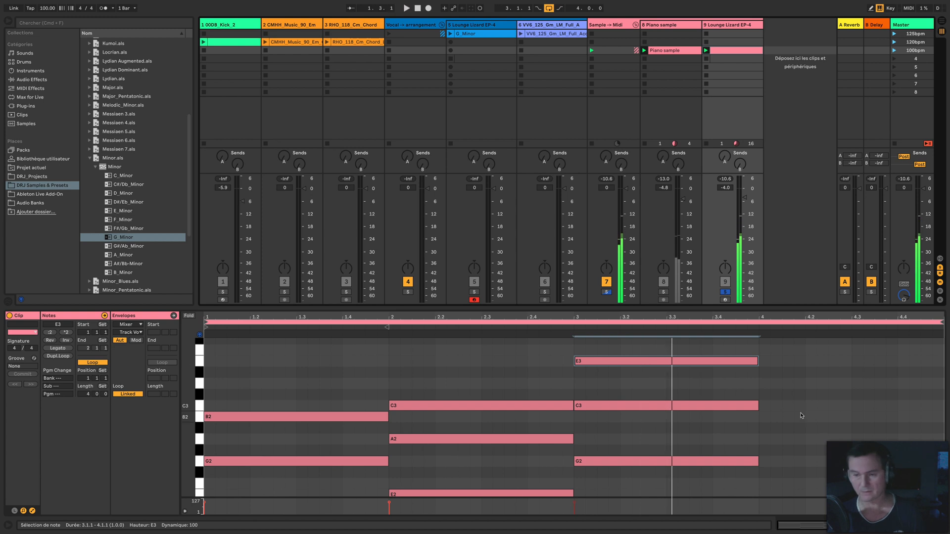
- Solo the Piano sample track, move its clip's loop to bar 4 and play it for Mixed In Key to analyse
left_click(664, 292)
left_click(672, 50)
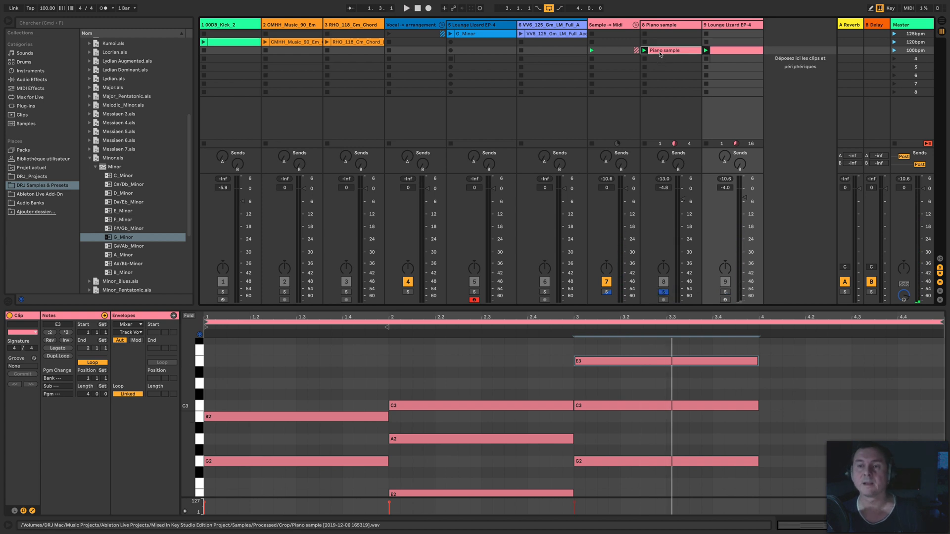
left_click_drag(642, 324, 824, 329)
key("space")
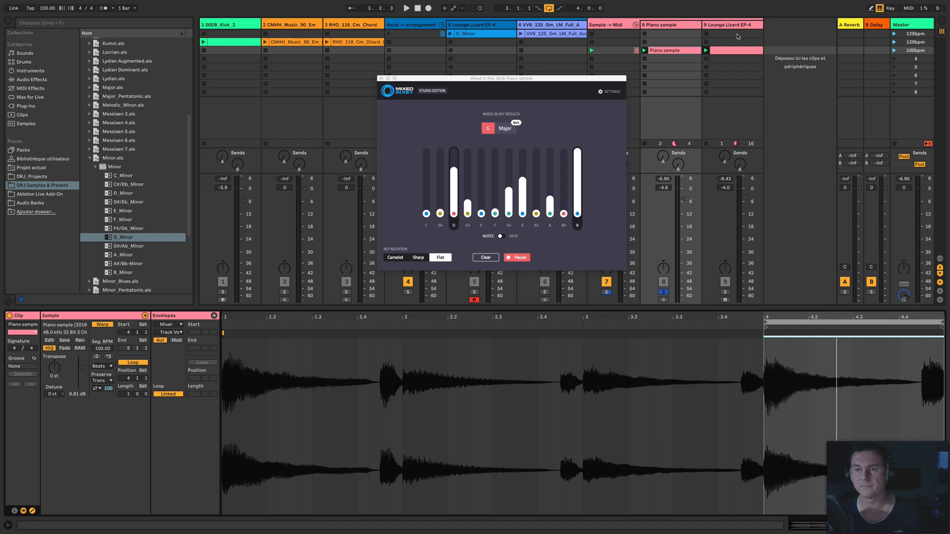
- Write one-bar D3 and B2 notes in bar 4 of the Lounge Lizard clip, with its track soloed
left_click(732, 51)
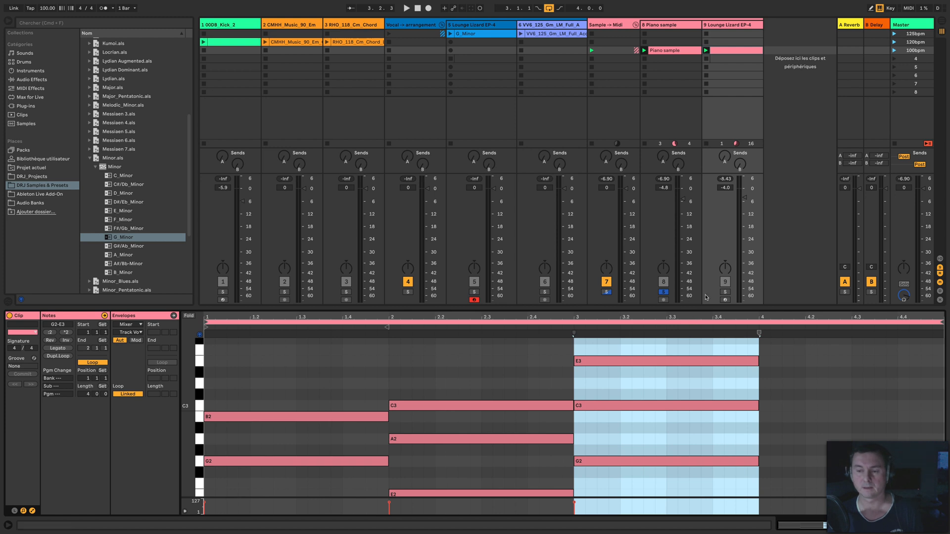
left_click(725, 292)
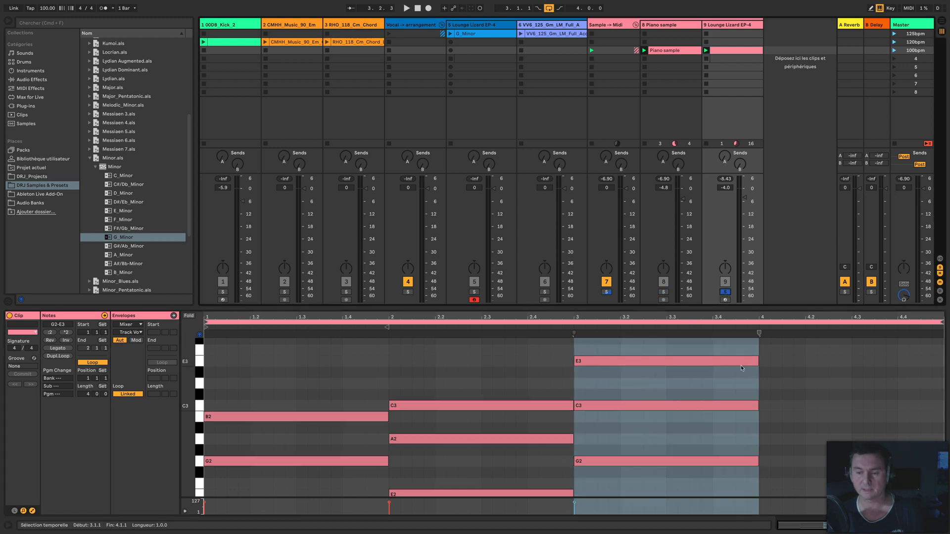
left_click(780, 424)
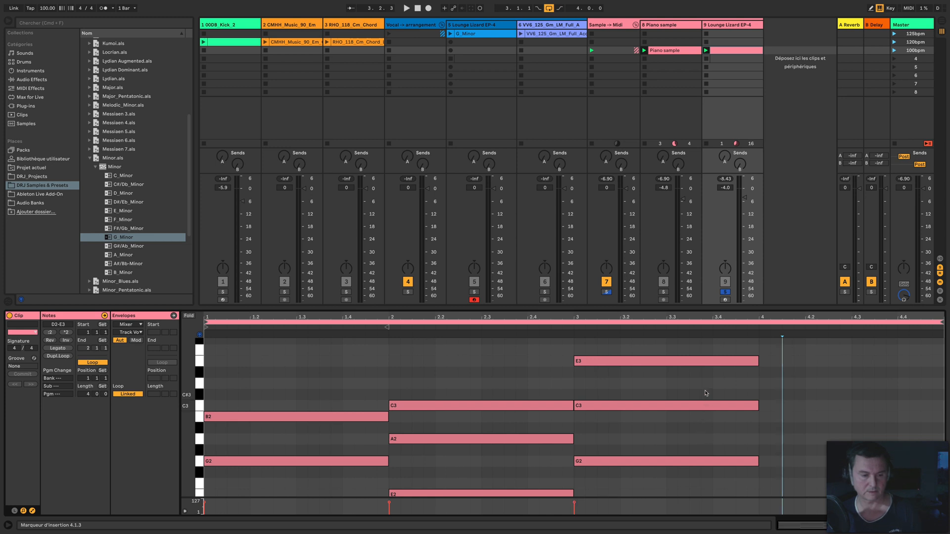
double_click(760, 384)
left_click_drag(770, 384, 944, 396)
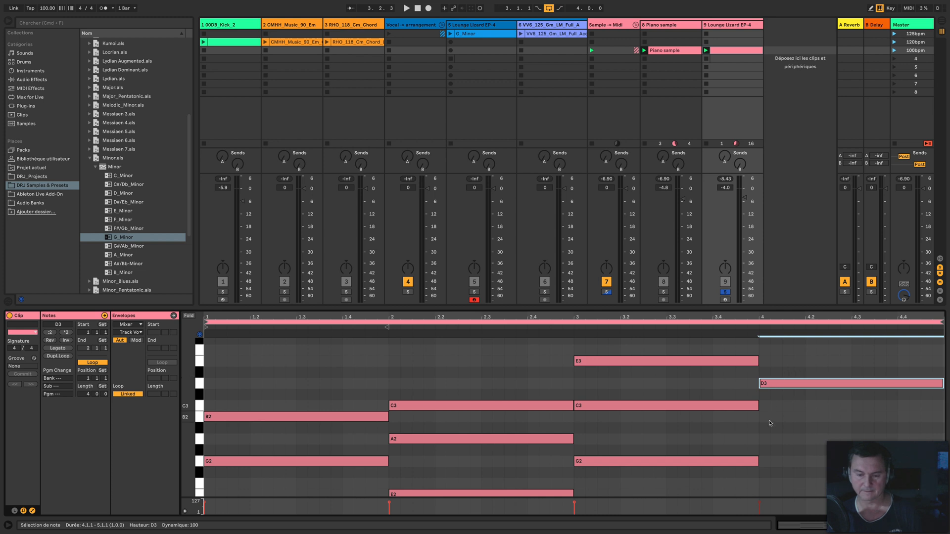
double_click(765, 461)
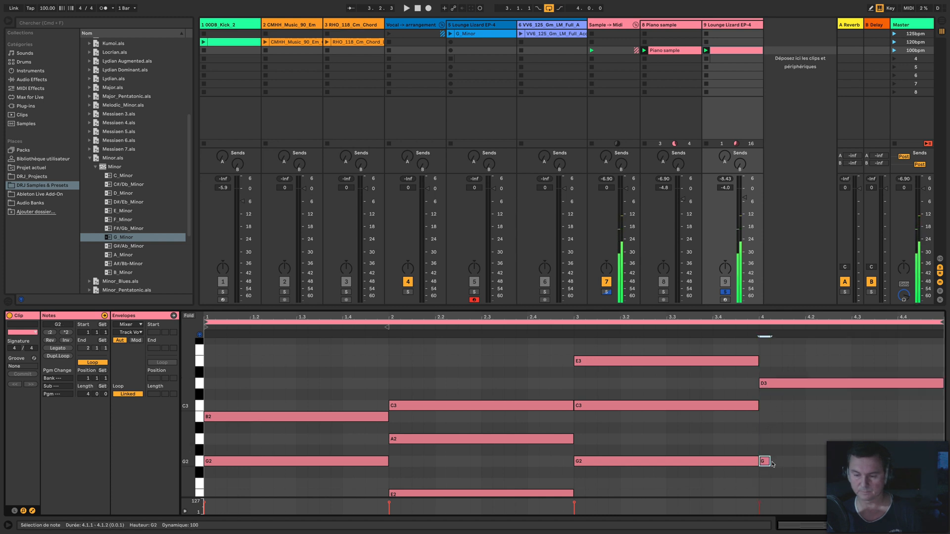
left_click_drag(769, 461, 943, 461)
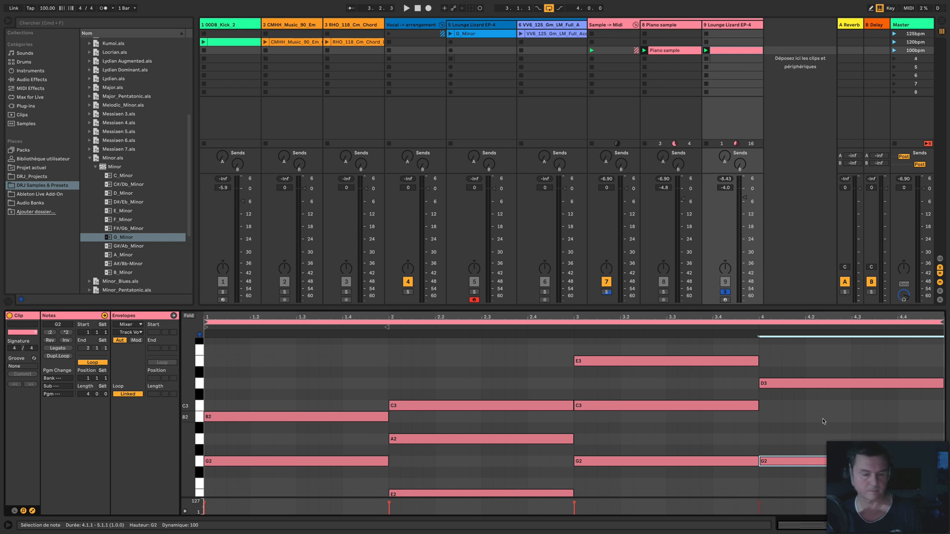
left_click_drag(812, 459, 810, 416)
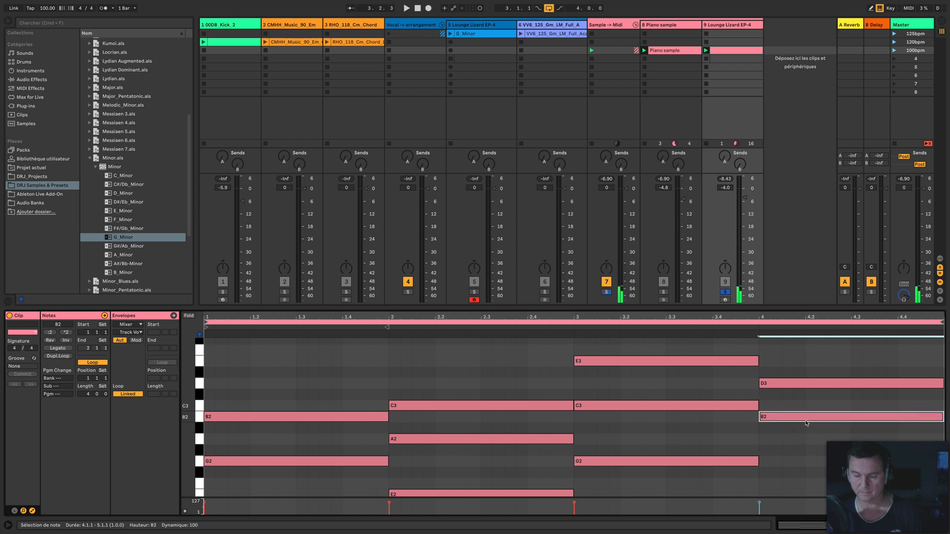
- Audition the soloed Piano sample, then complete the bar 4 chord by moving the B2 note to G2 and adding a one-bar B2
left_click(664, 292)
key("space")
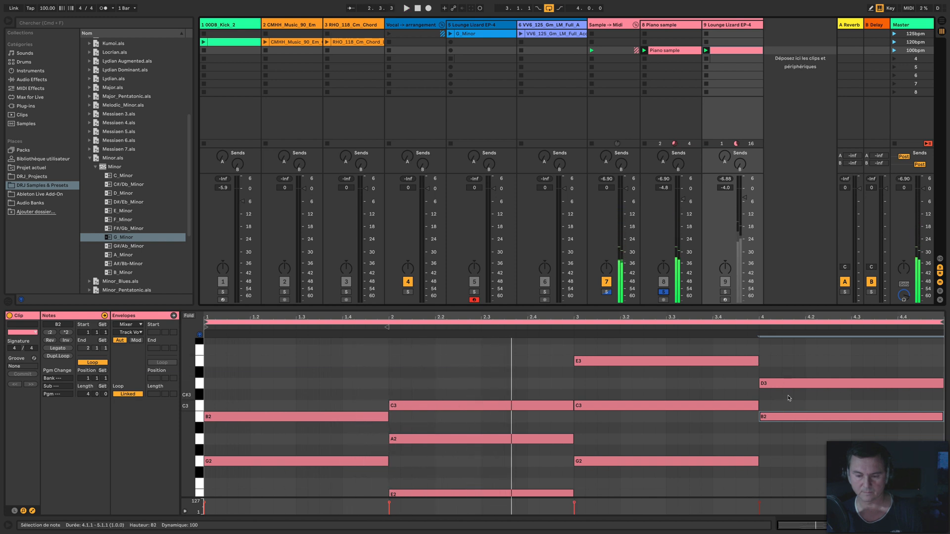
left_click_drag(790, 421, 792, 430)
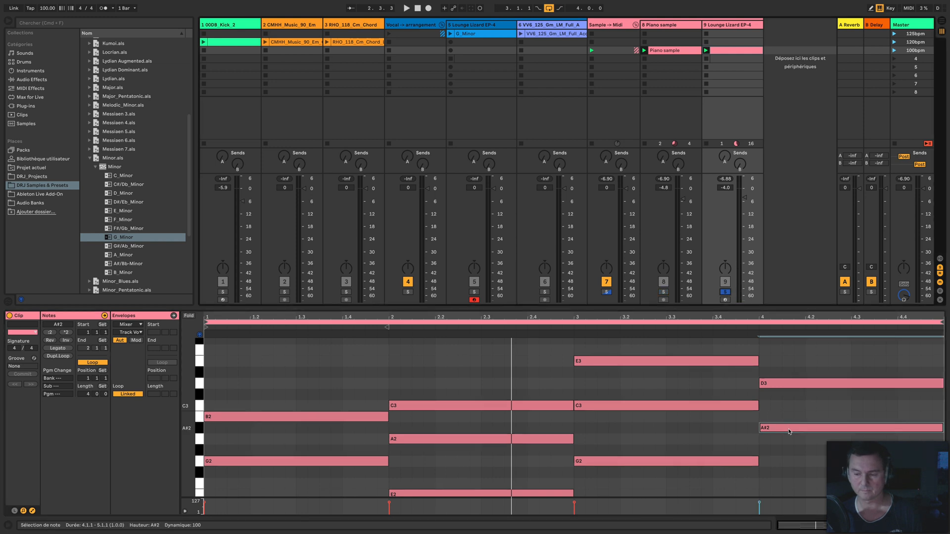
left_click_drag(791, 428, 791, 463)
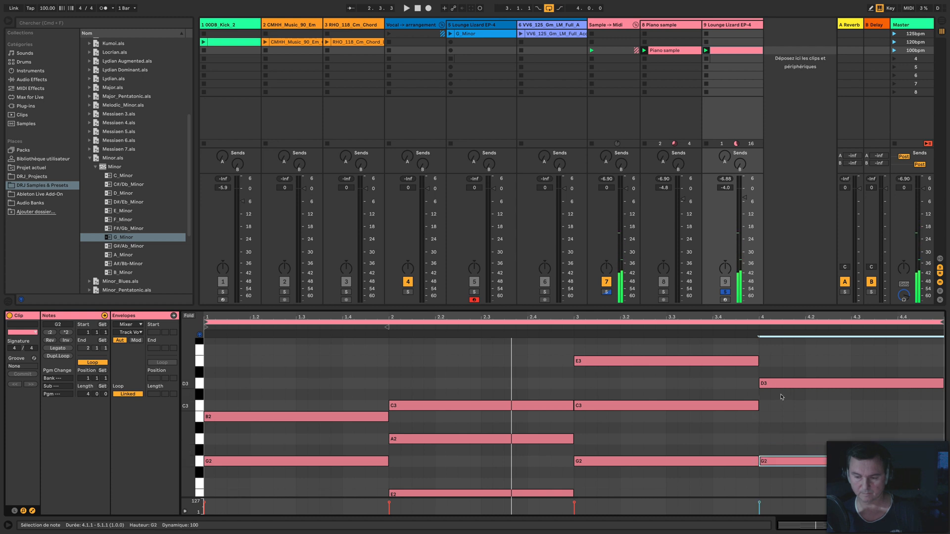
left_click(776, 385)
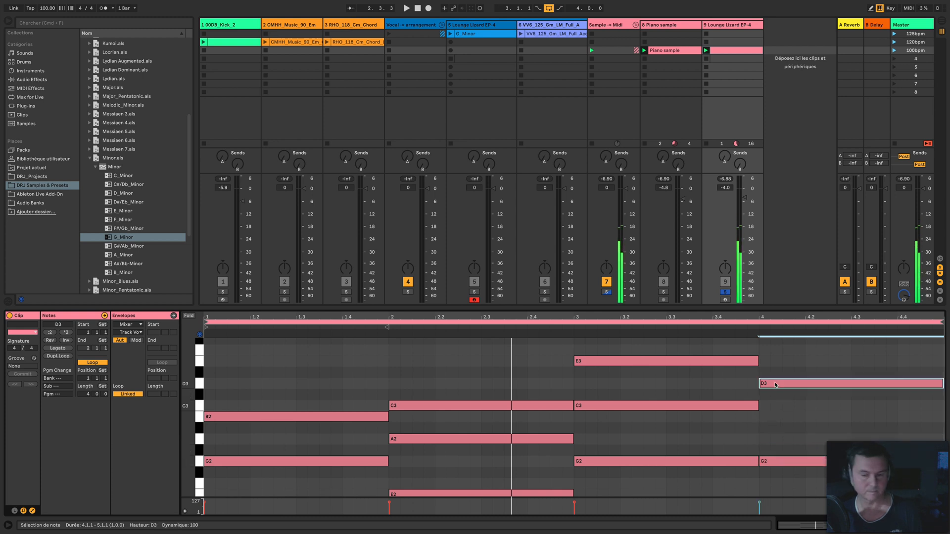
left_click(774, 426)
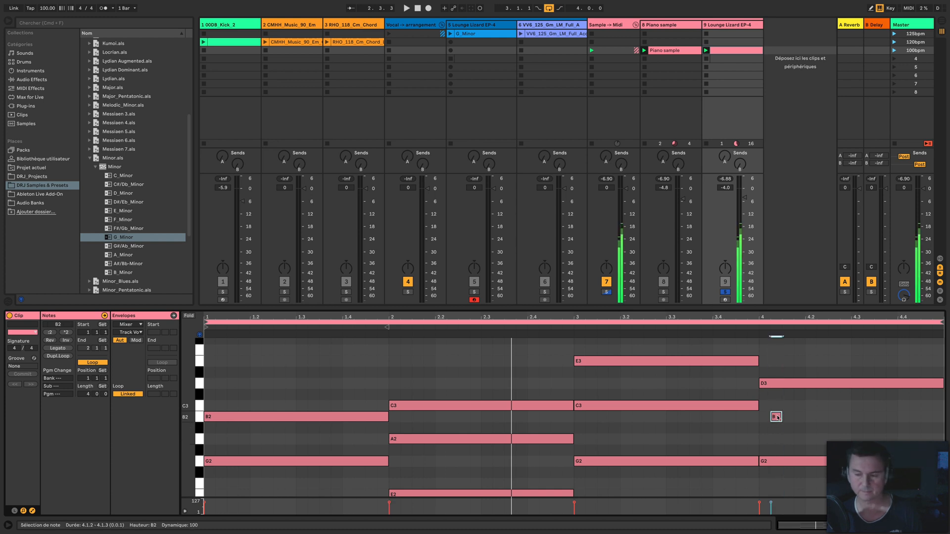
double_click(764, 417)
left_click_drag(768, 418, 943, 417)
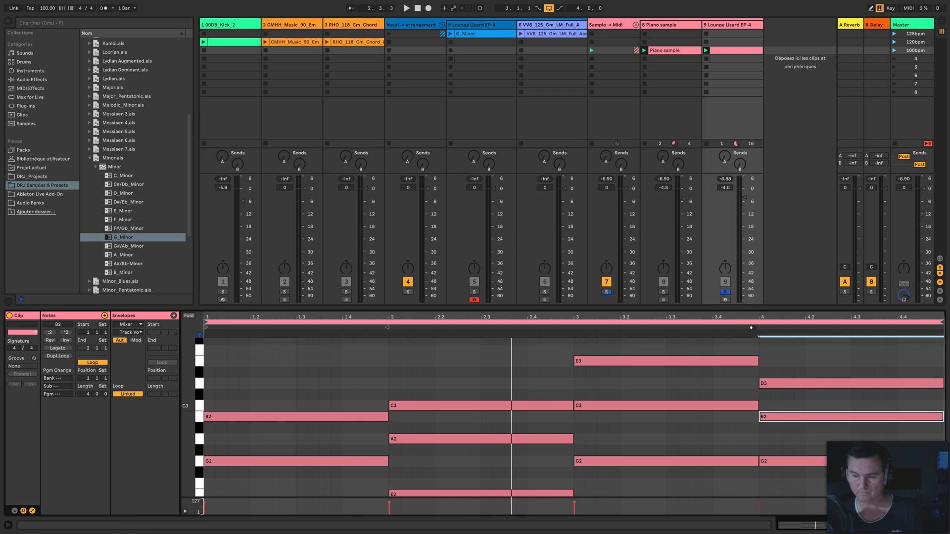
- Play the bar 4 chord against the piano sample using solos, then release the solos and play both clips together
key("space")
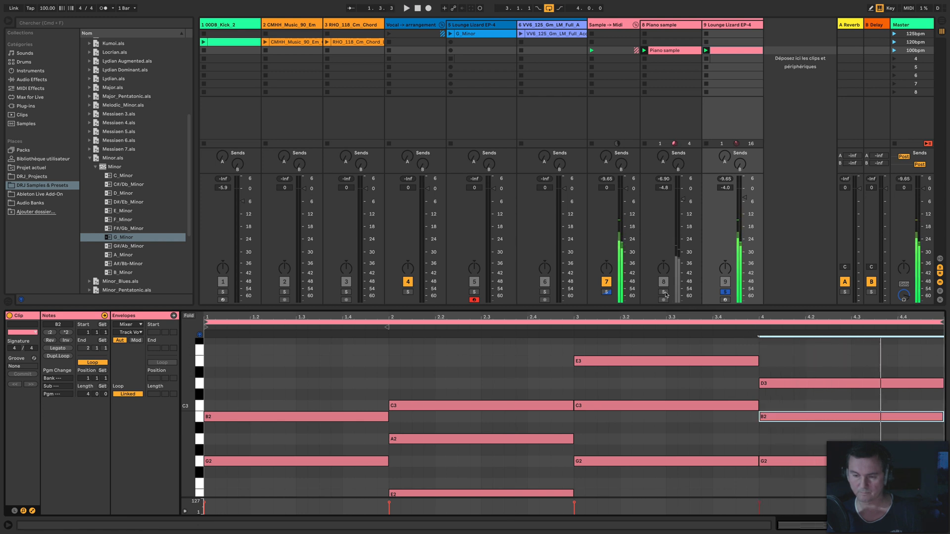
left_click(725, 292)
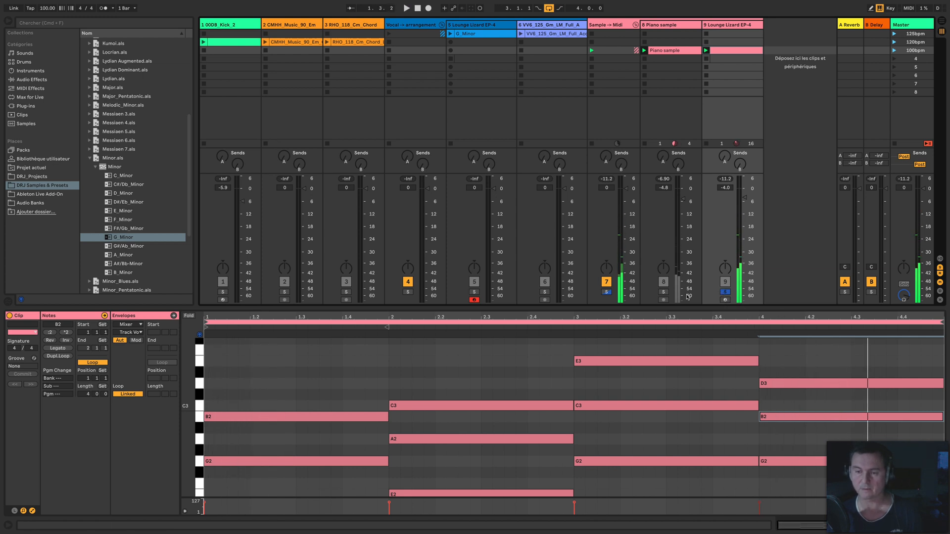
left_click(725, 293)
key("space")
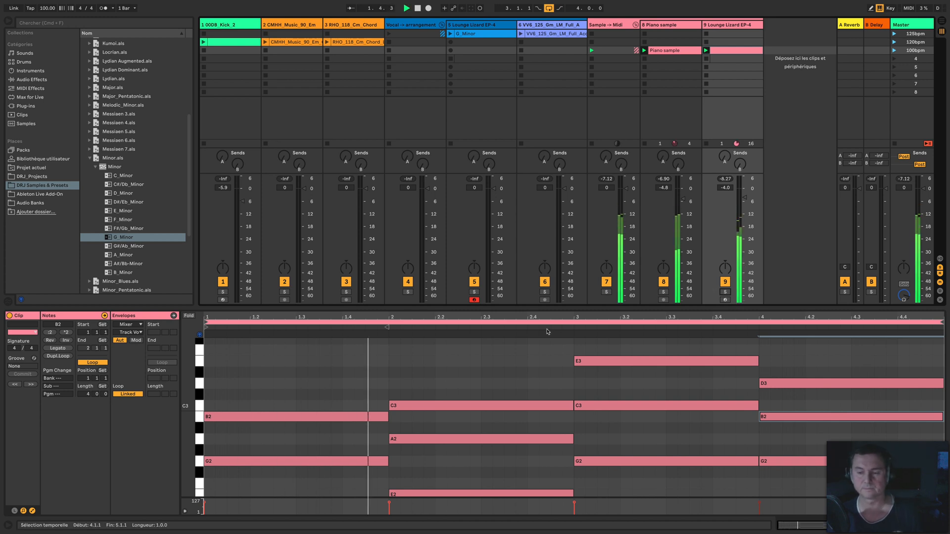
- Extend the Piano sample clip's loop to all four bars from bar 1 and play it together with the Lounge Lizard clip
left_click(653, 42)
left_click(653, 51)
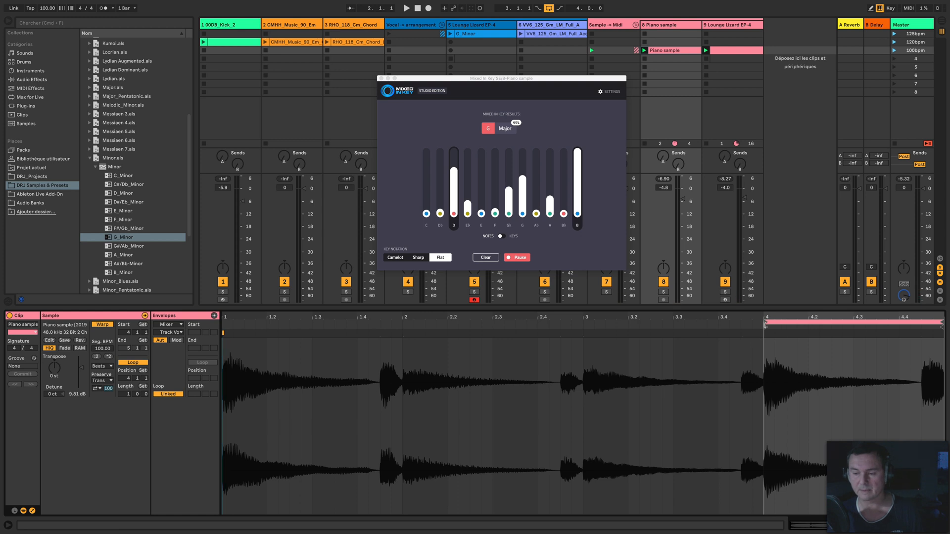
left_click_drag(772, 371, 224, 371)
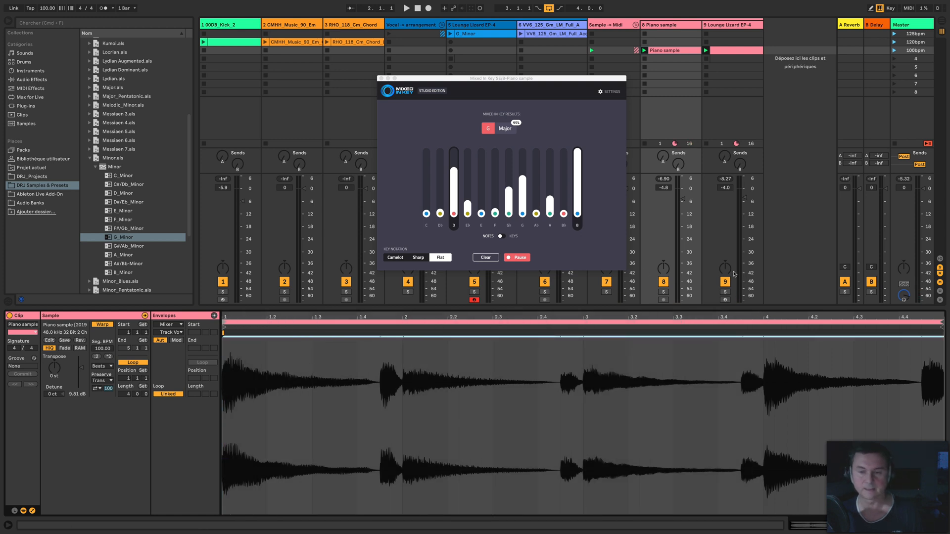
key("space")
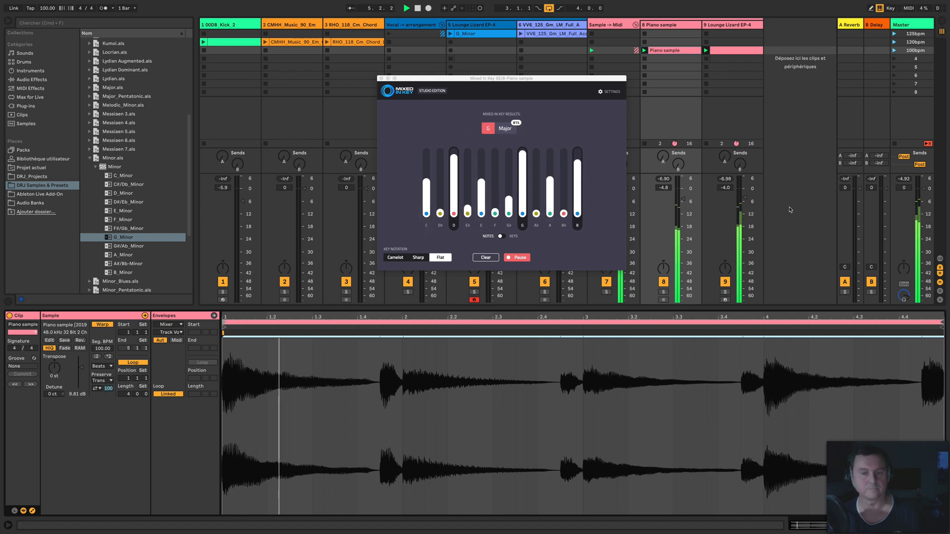
- Compare the Lounge Lizard clip's notes with the Mixed In Key result for the full piano sample
left_click(730, 53)
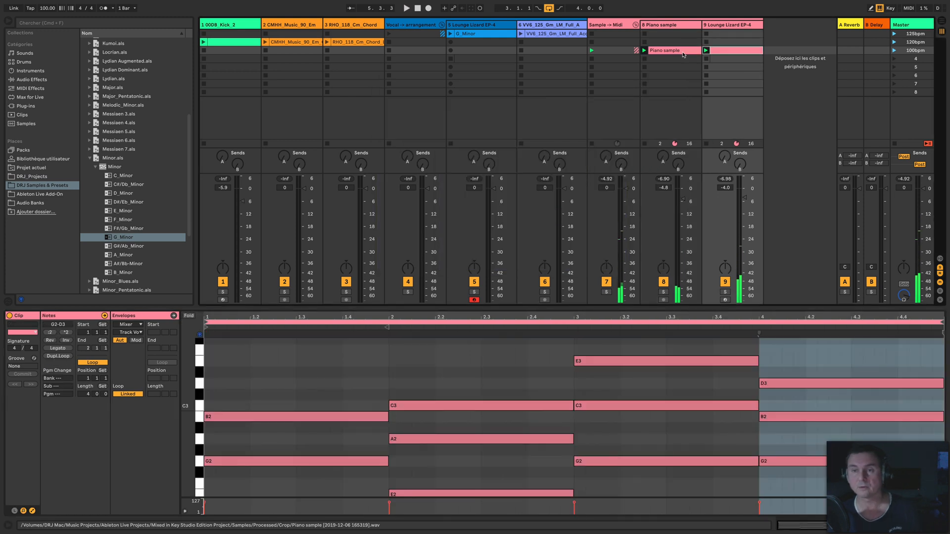
left_click(681, 54)
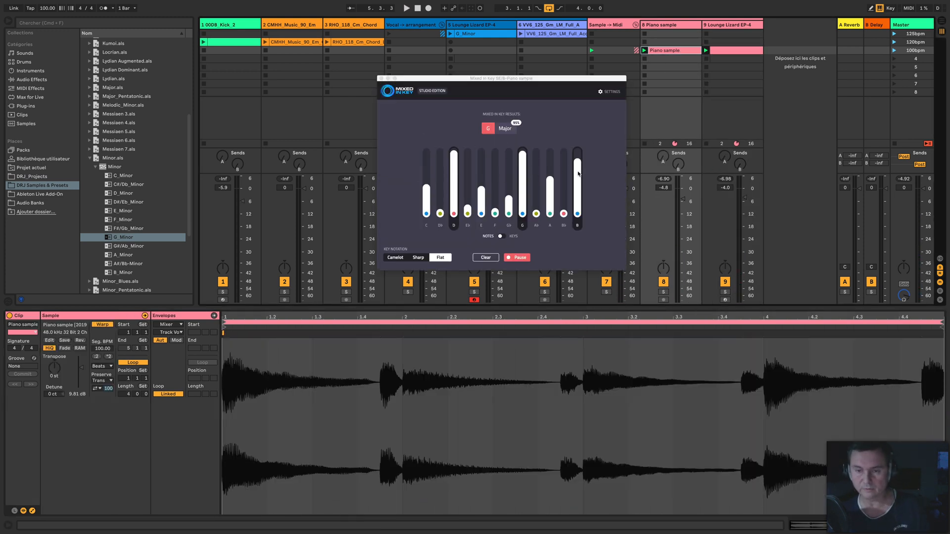
left_click(736, 25)
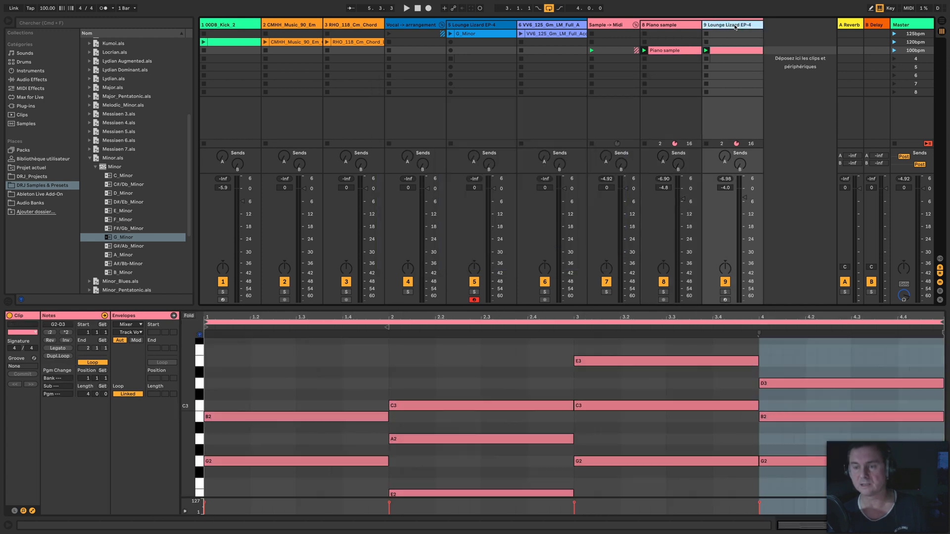